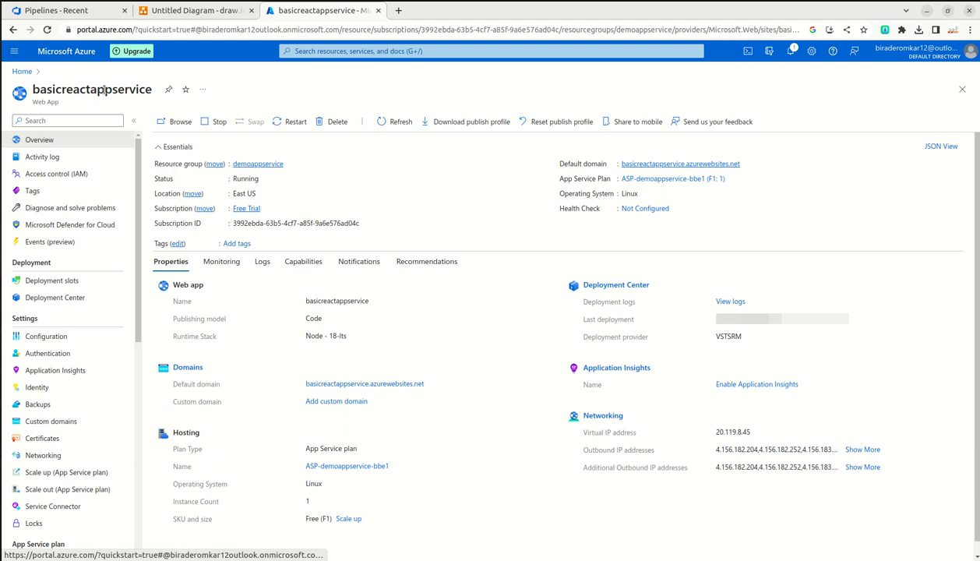
# Step: Open the default domain of basicreactappservice in a new browser tab, view the live React site, and return to the Azure portal
pyautogui.rightClick(668, 165)
pyautogui.click(673, 174)
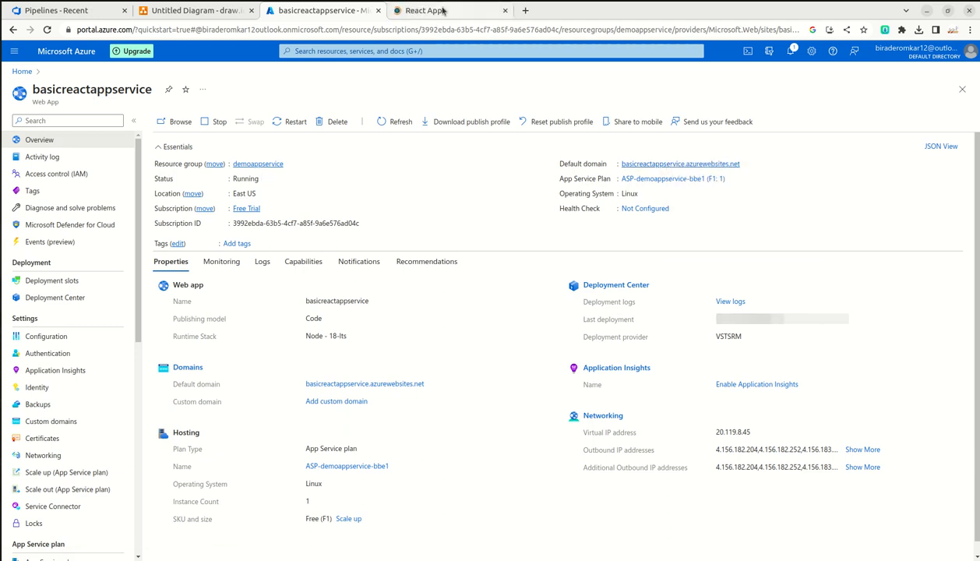
pyautogui.click(440, 10)
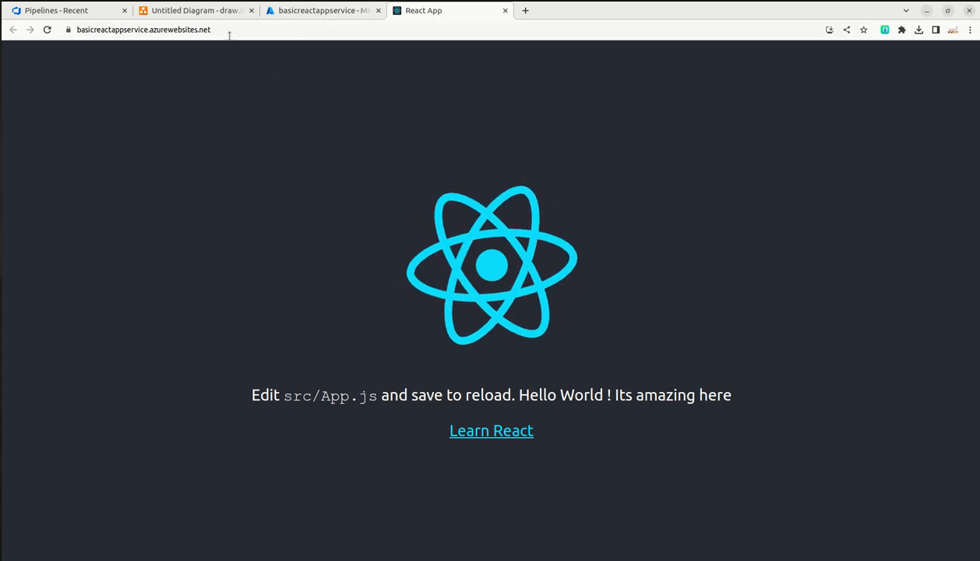
pyautogui.click(333, 10)
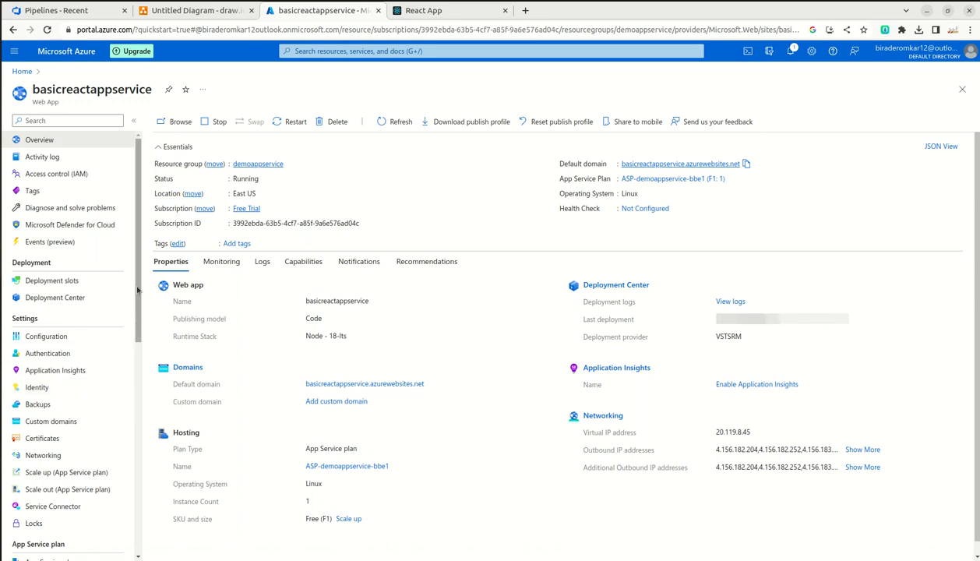
# Step: Upgrade the app's service plan from its deployment slots page to the Production pricing tier P1V2
pyautogui.click(75, 303)
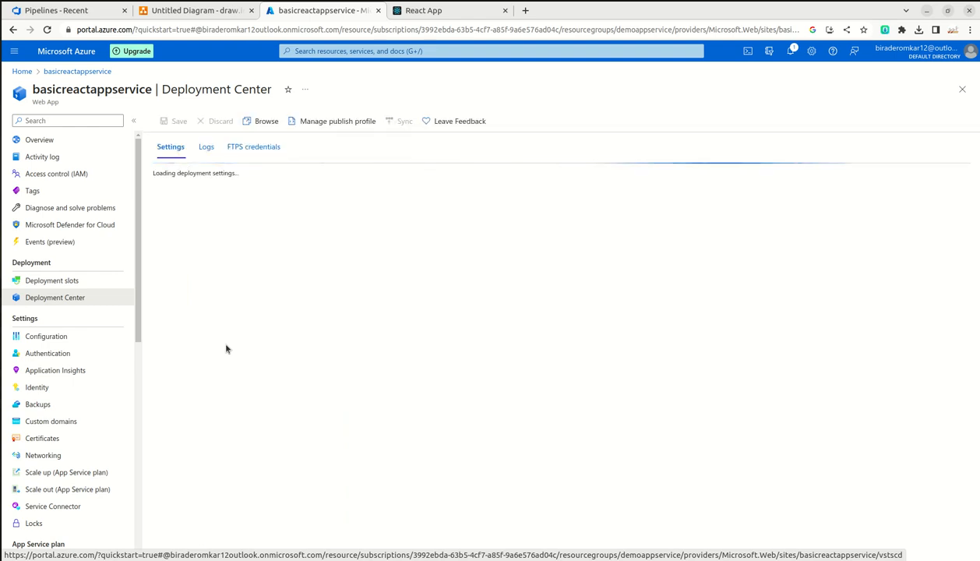
pyautogui.click(52, 281)
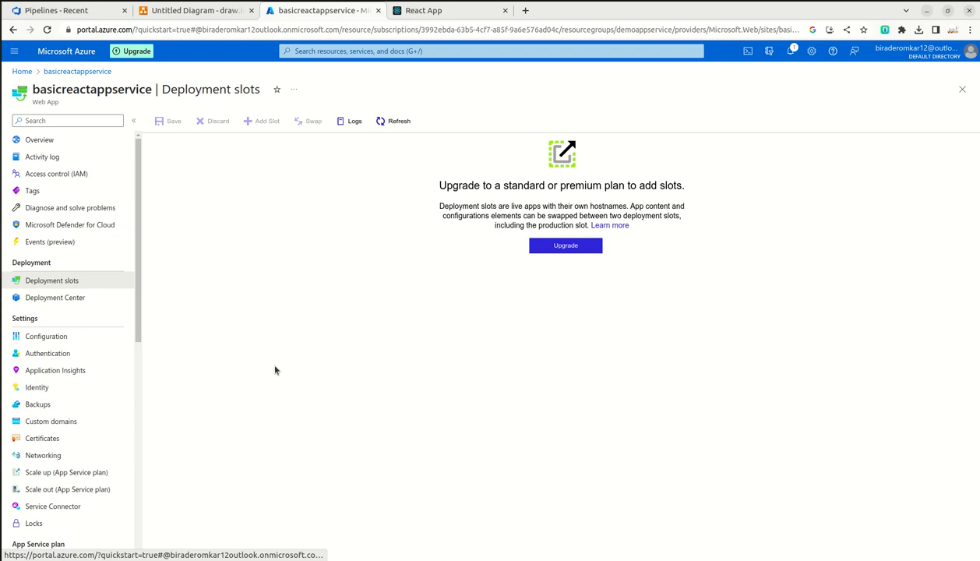
pyautogui.click(555, 248)
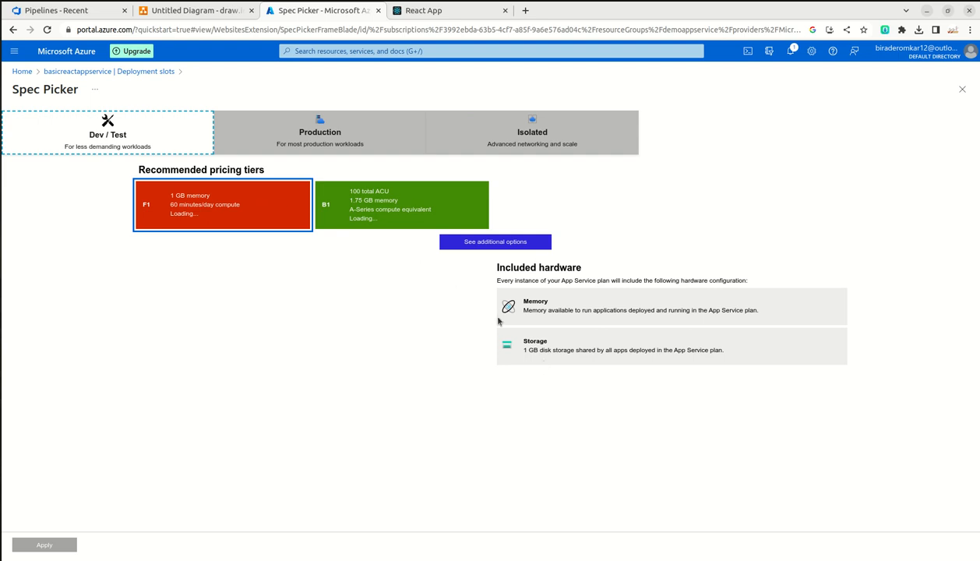
pyautogui.click(400, 194)
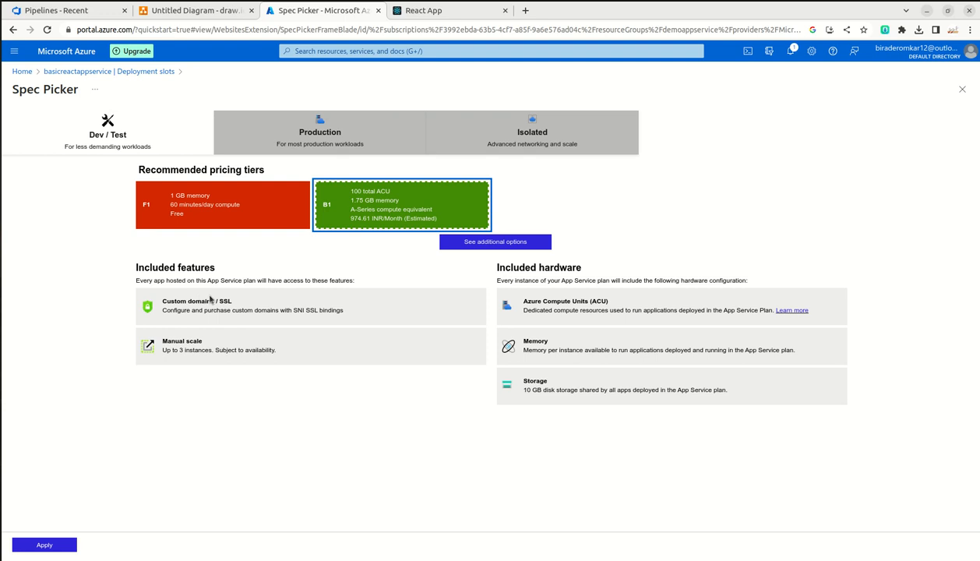
pyautogui.click(281, 143)
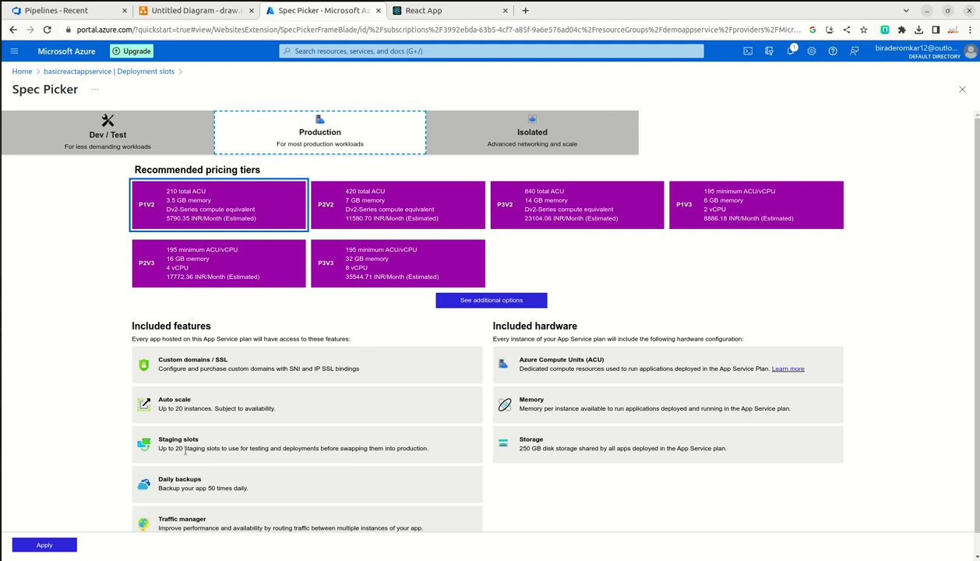
pyautogui.click(281, 440)
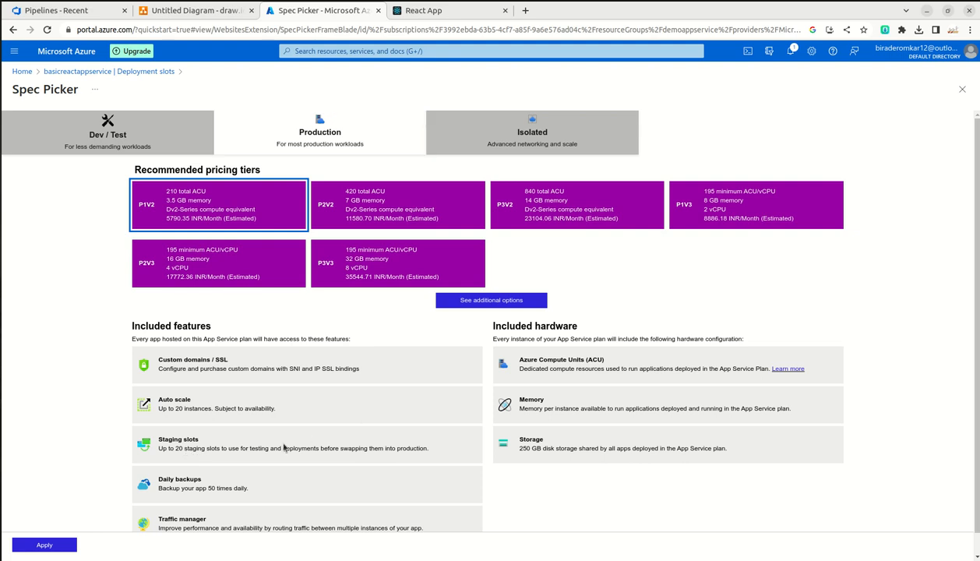
pyautogui.click(47, 545)
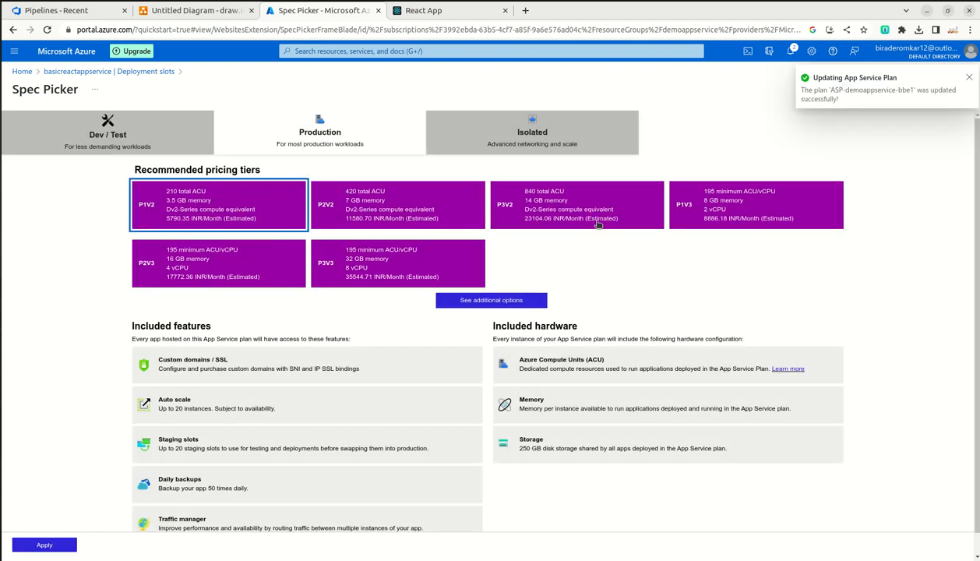
# Step: Return to the web app's deployment slots and refresh the list
pyautogui.click(152, 72)
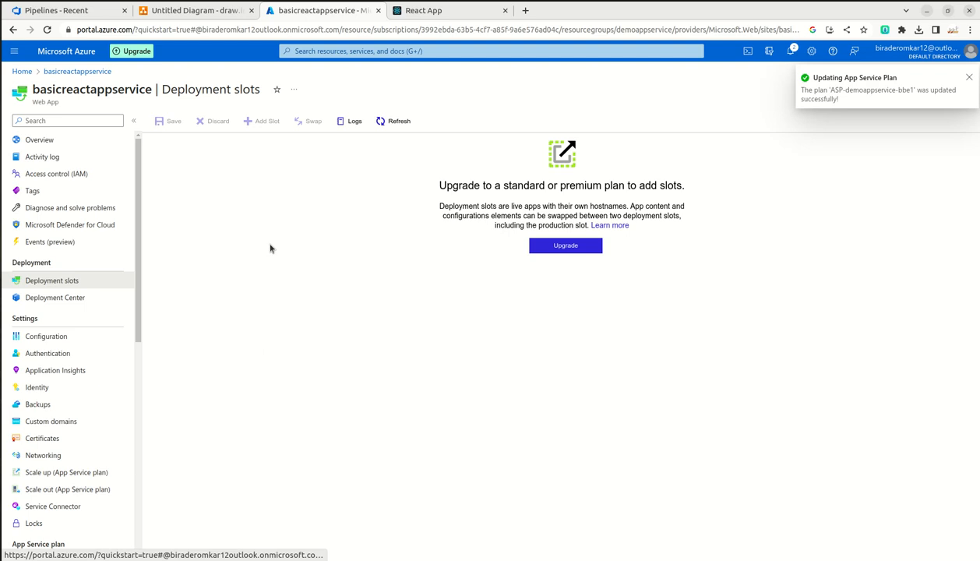
pyautogui.click(399, 122)
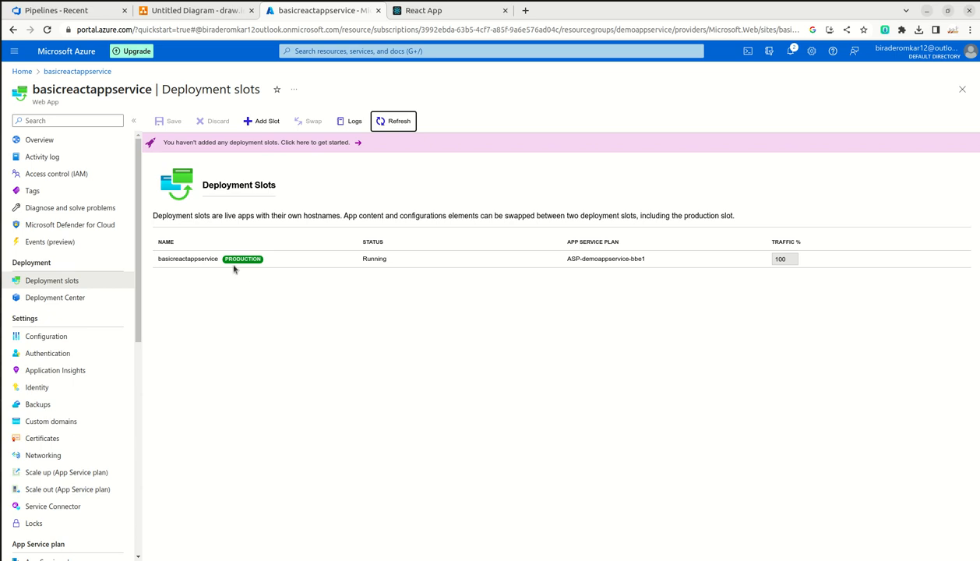
pyautogui.click(208, 257)
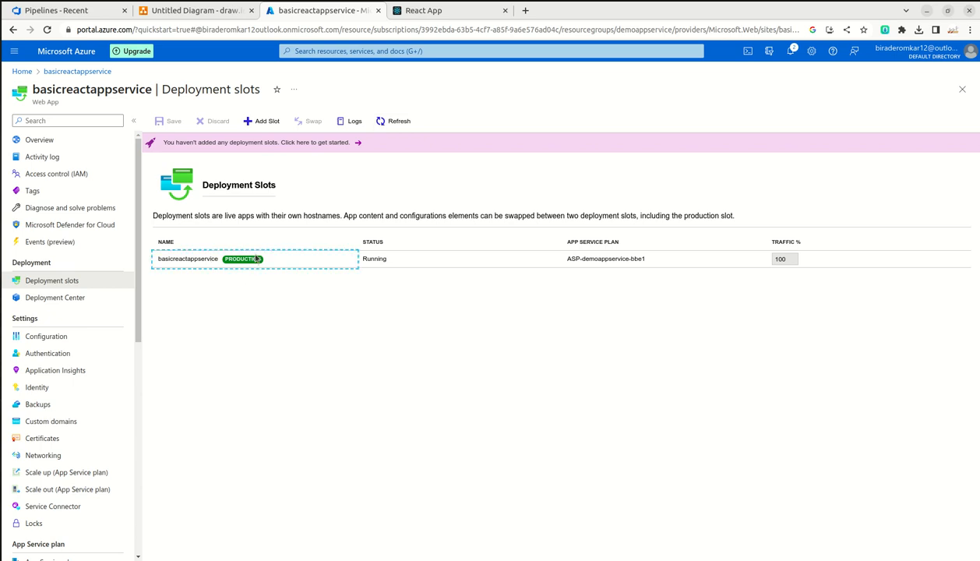
# Step: Add a deployment slot named Dev that clones its settings from basicreactappservice
pyautogui.click(259, 124)
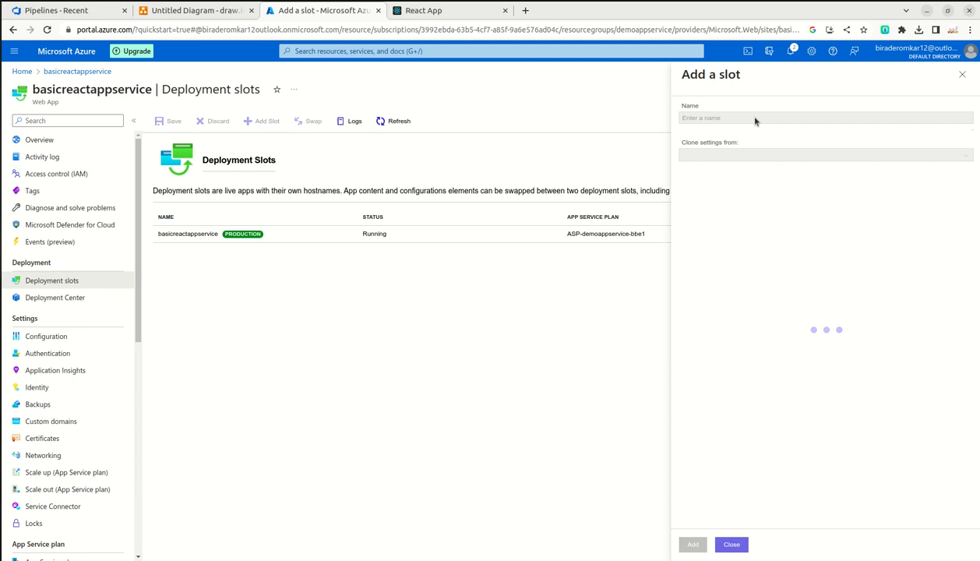
pyautogui.click(754, 116)
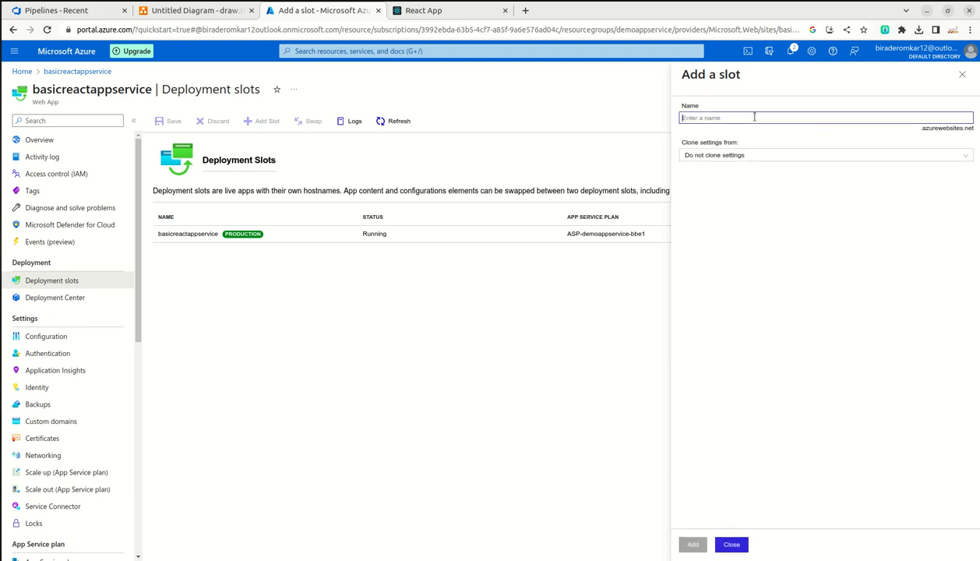
pyautogui.write('Dev')
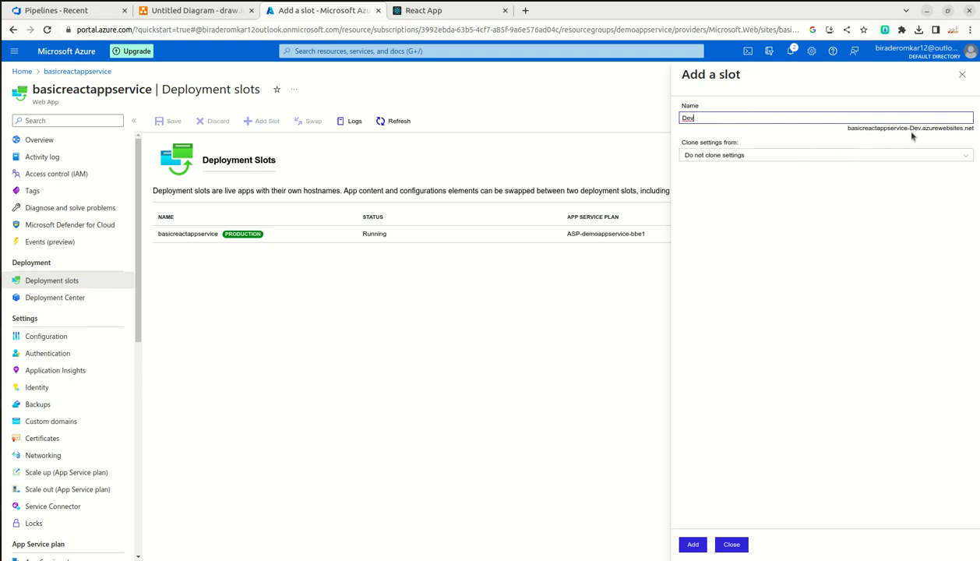
pyautogui.click(828, 155)
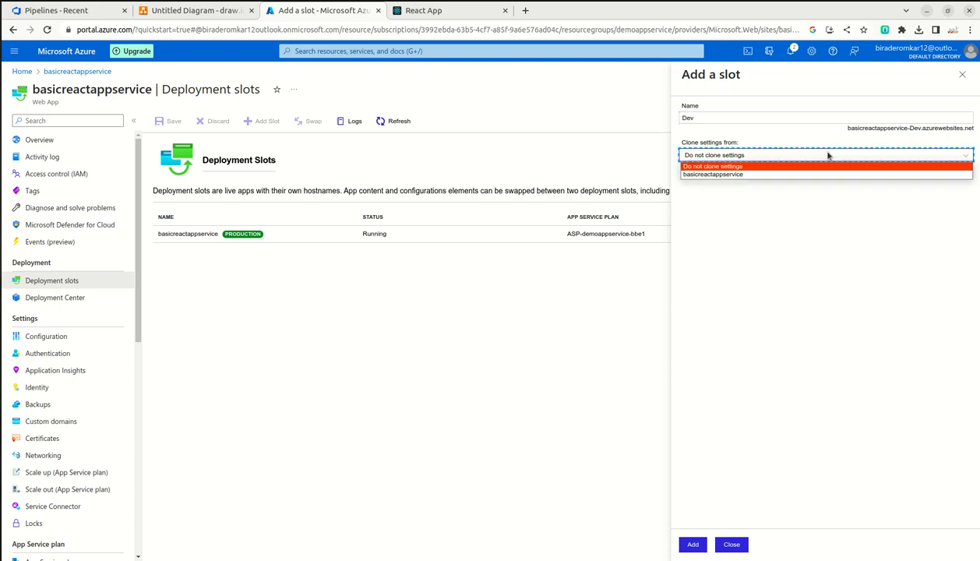
pyautogui.click(786, 176)
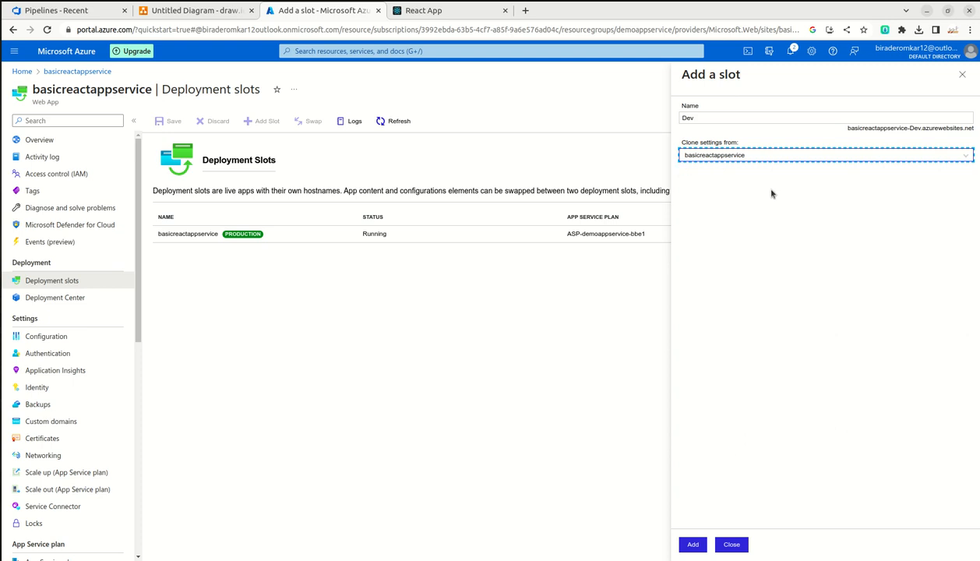
pyautogui.click(693, 544)
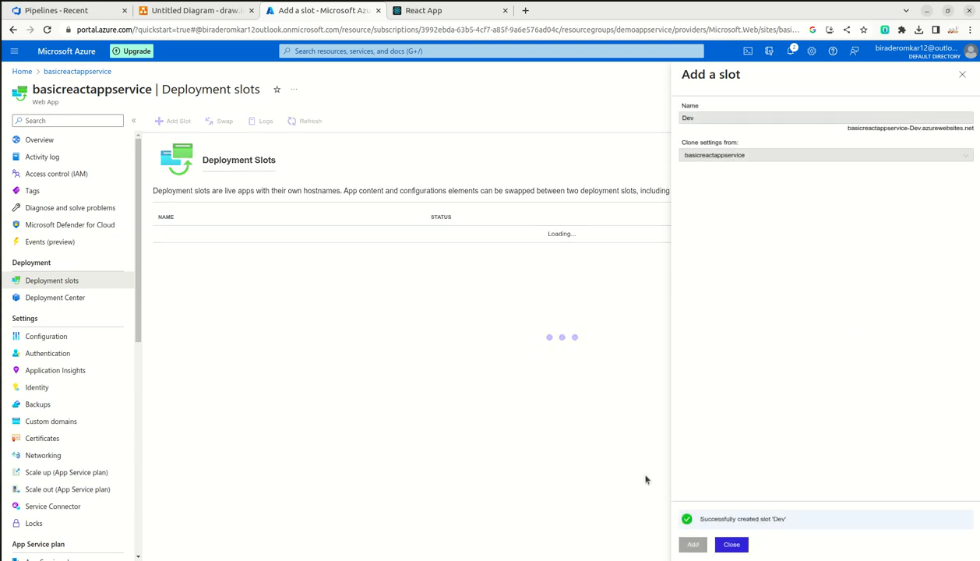
pyautogui.click(715, 536)
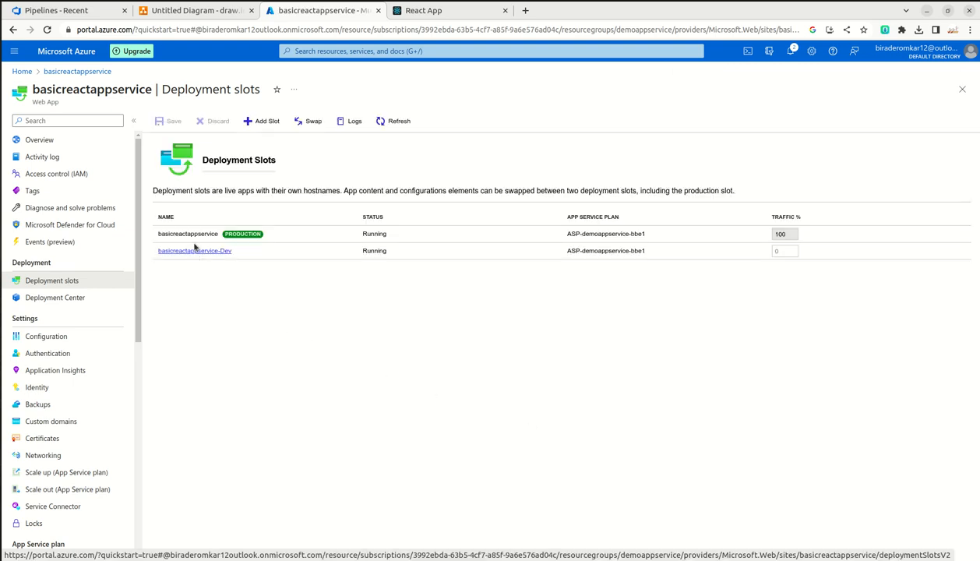
# Step: Open the basicreactappservice-Dev slot and check the page served at its default domain
pyautogui.click(200, 251)
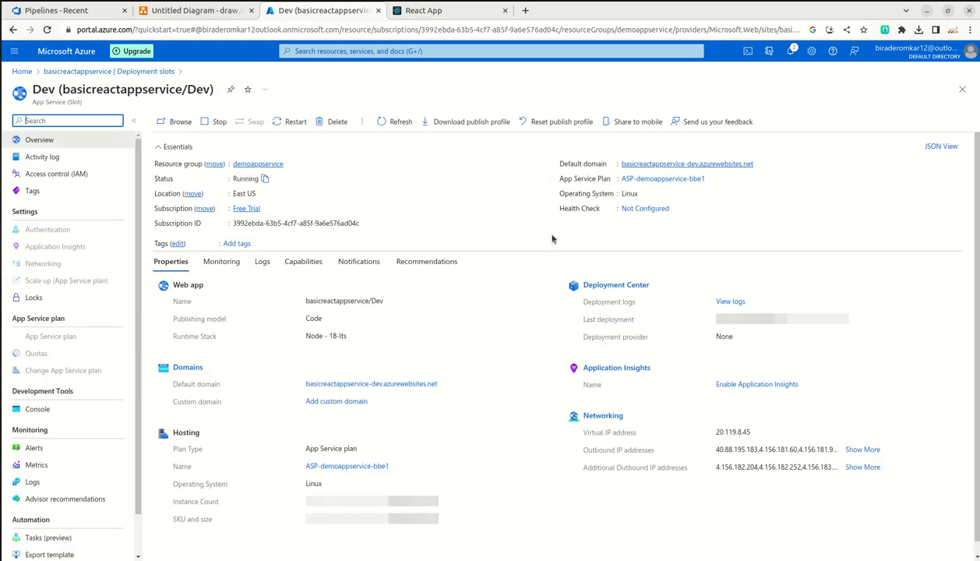
pyautogui.click(695, 167)
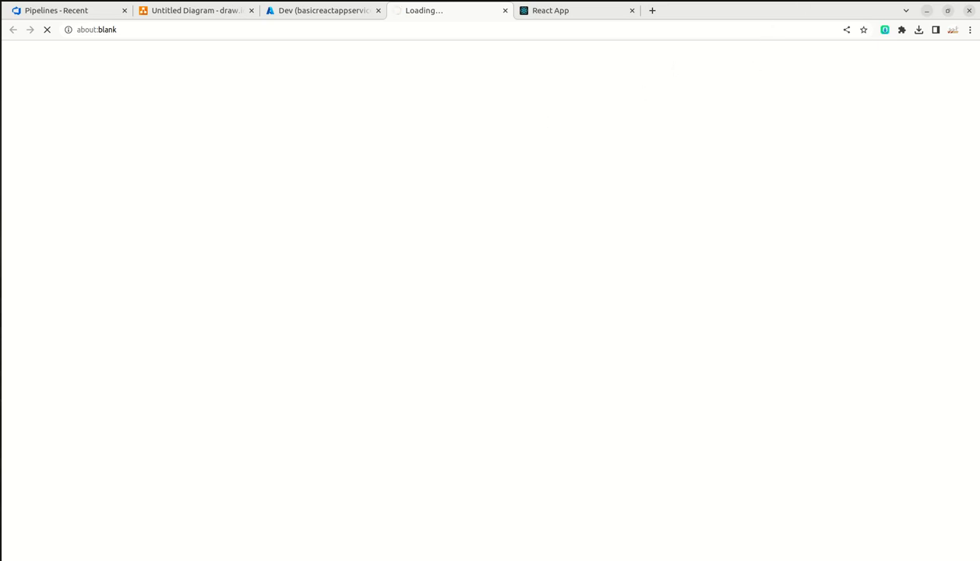
pyautogui.click(892, 36)
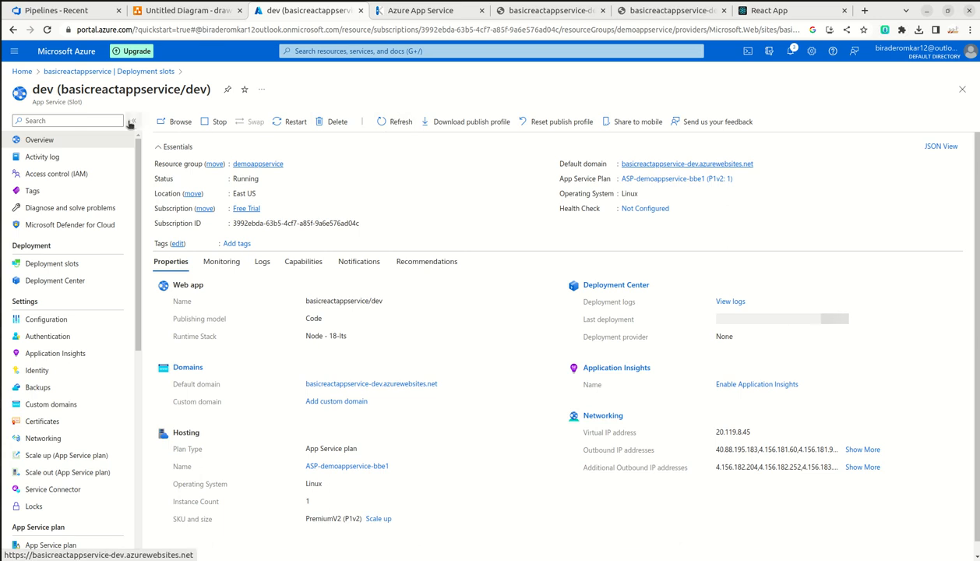
pyautogui.click(545, 11)
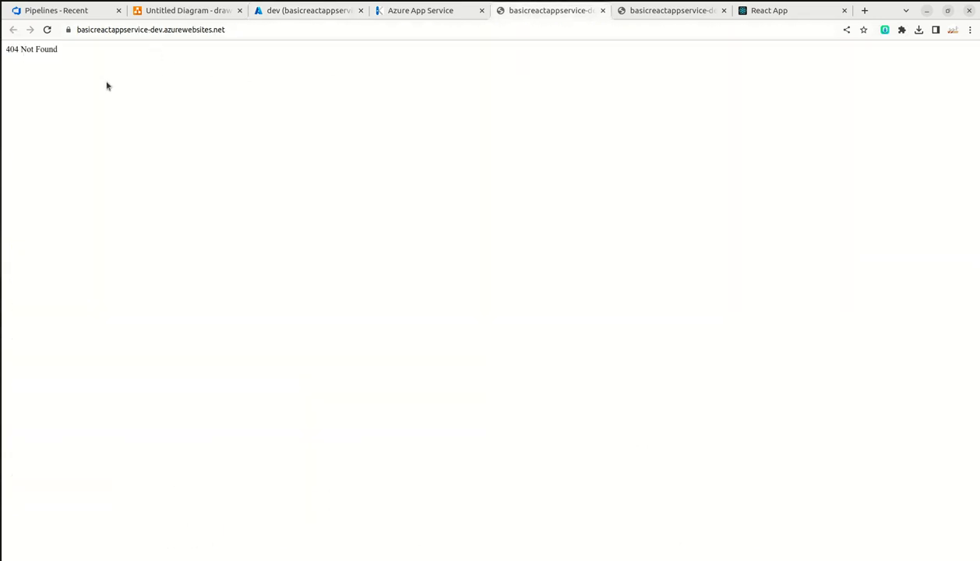
pyautogui.moveTo(61, 51); pyautogui.dragTo(6, 50)
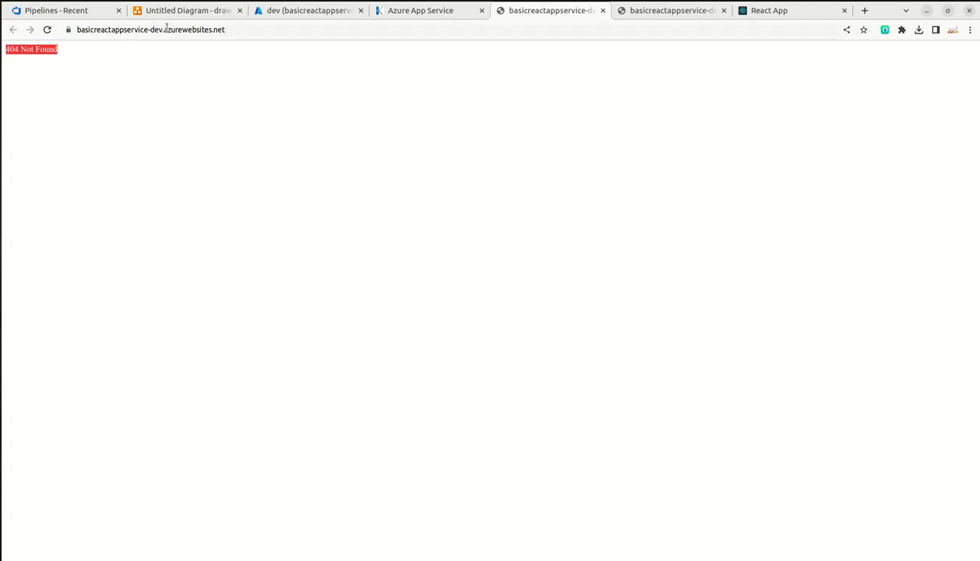
pyautogui.moveTo(162, 29); pyautogui.dragTo(76, 29)
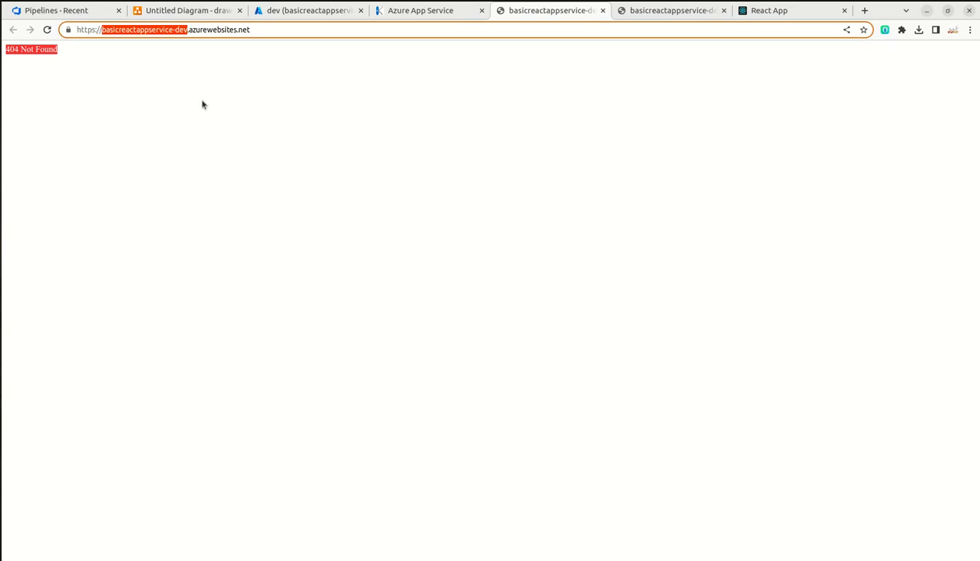
# Step: In the dev slot's Azure App Service debug console, go into site/wwwroot and list the contents of each folder along the way
pyautogui.click(422, 10)
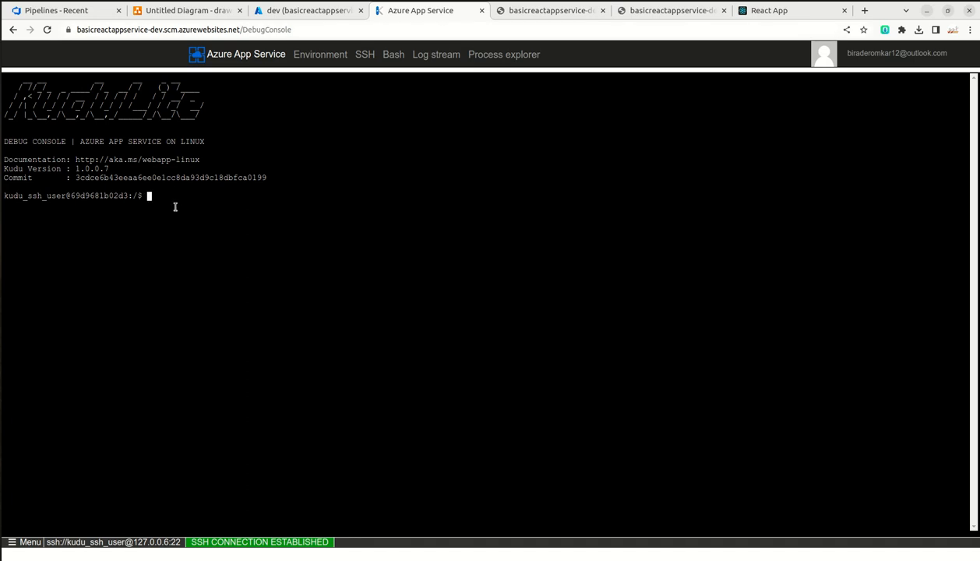
pyautogui.press('Return')
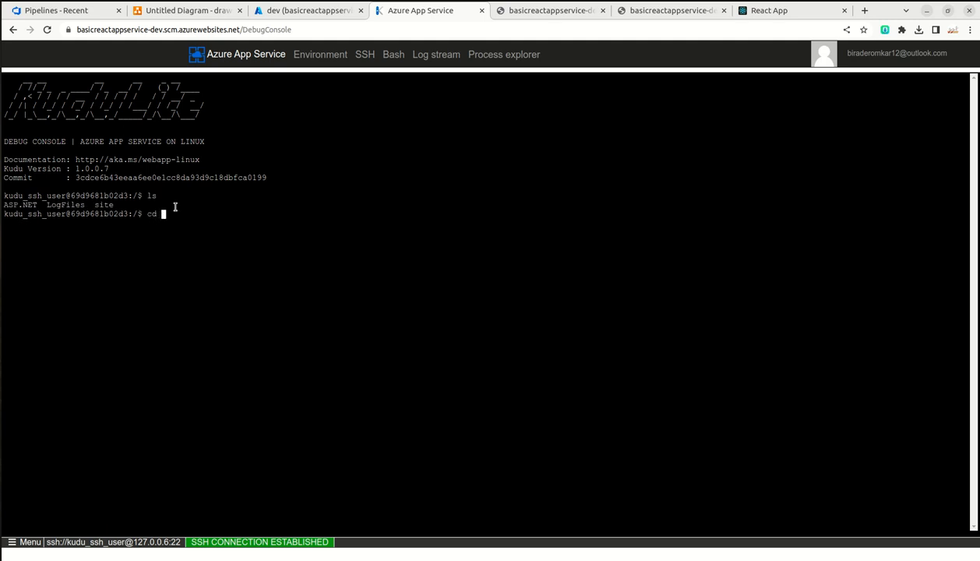
pyautogui.write('cd site')
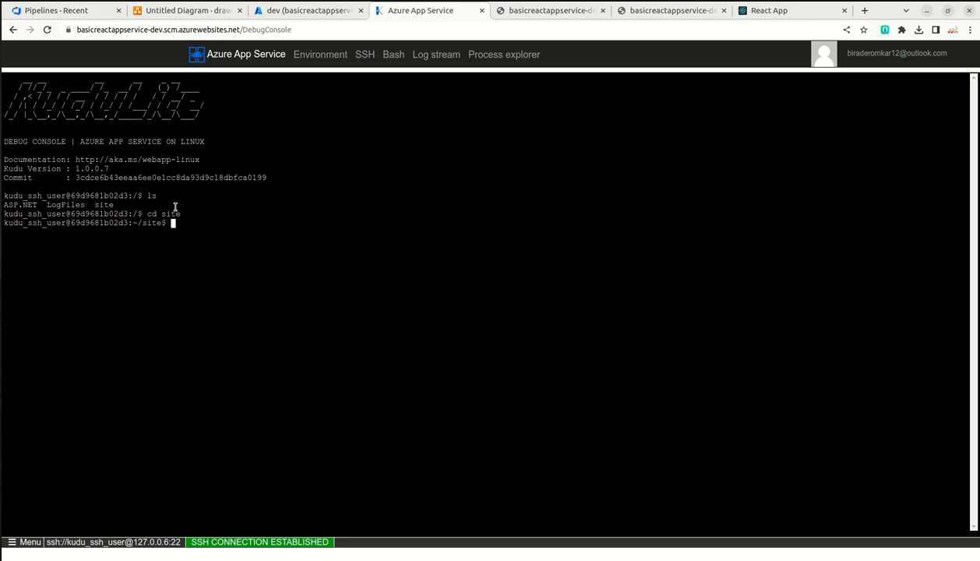
pyautogui.press('Return')
pyautogui.write('cd')
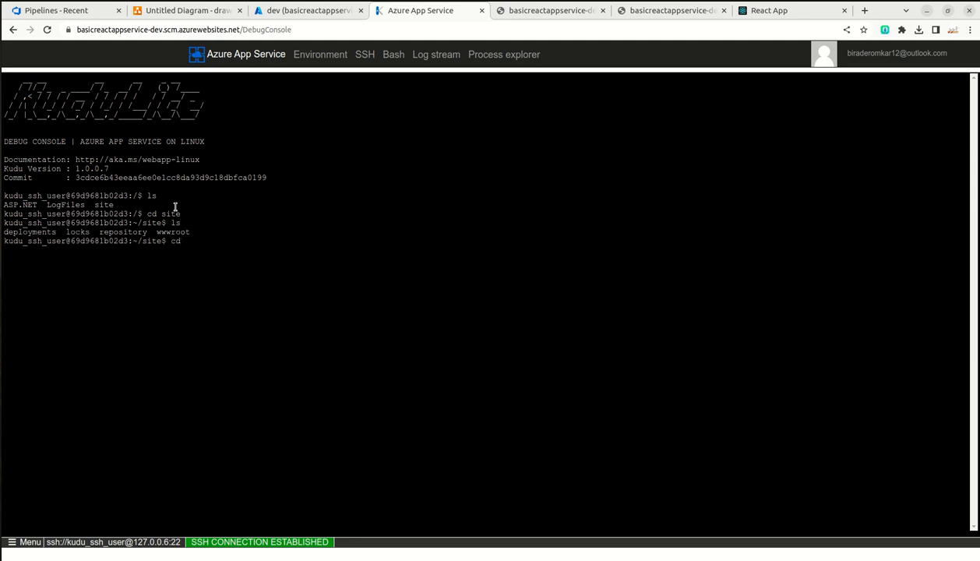
pyautogui.write(' ww')
pyautogui.press('Tab')
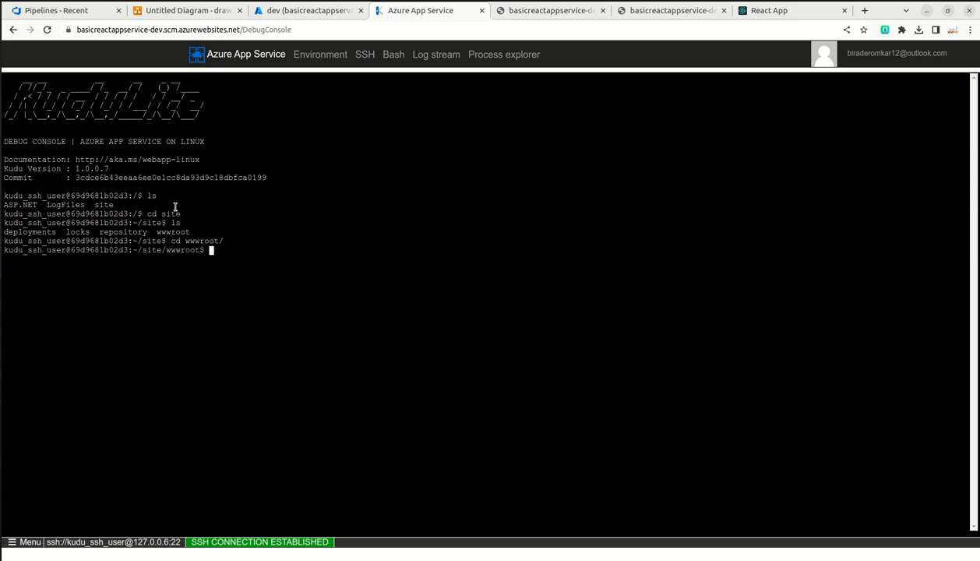
pyautogui.write('s')
pyautogui.press('Return')
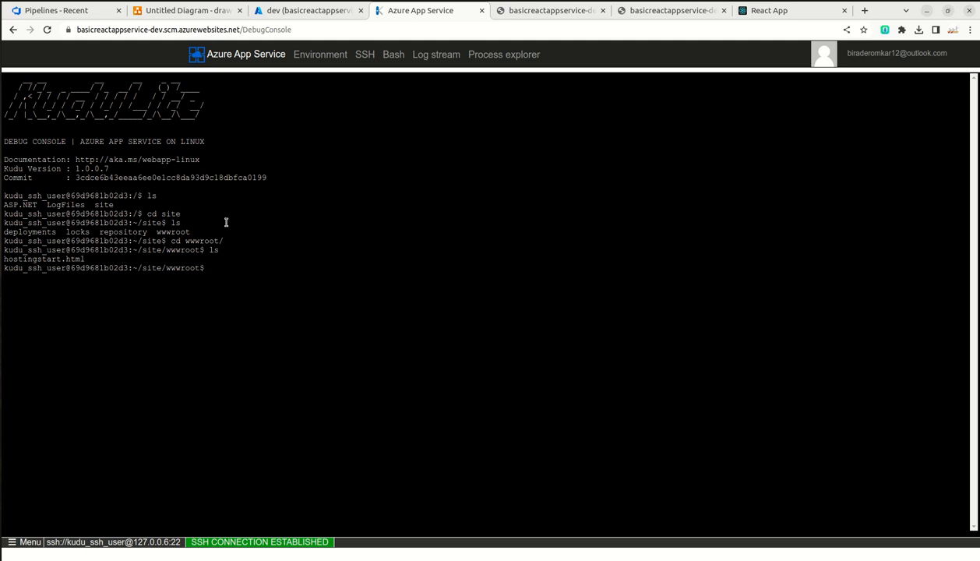
# Step: Review the deployment slots from the dev slot's page in the Azure portal and switch to the Azure DevOps pipelines page
pyautogui.click(306, 17)
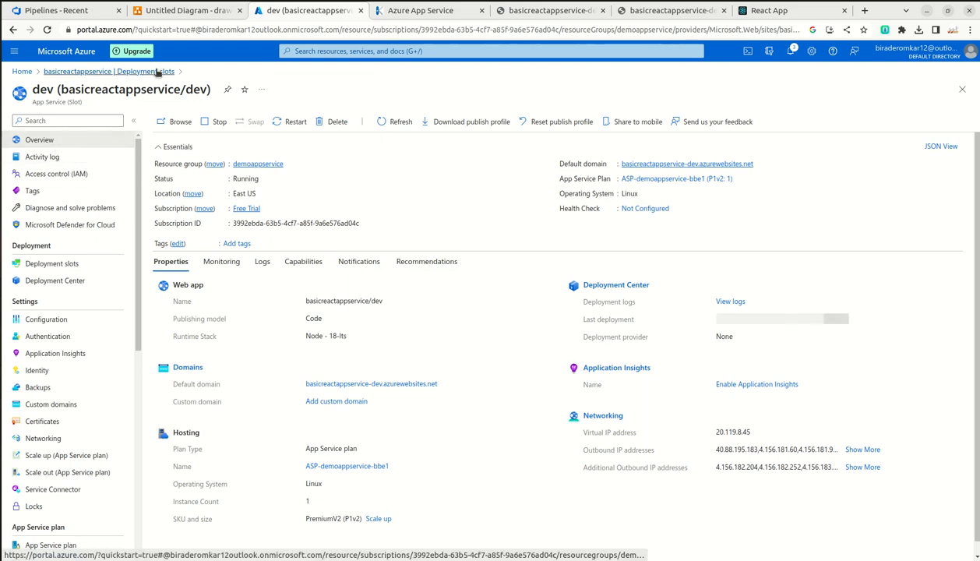
pyautogui.click(85, 268)
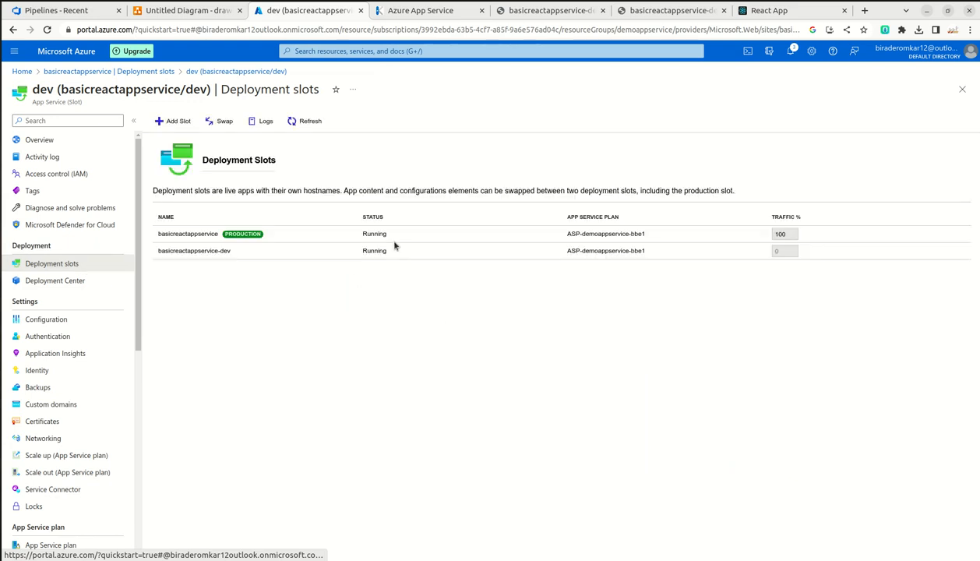
pyautogui.click(63, 13)
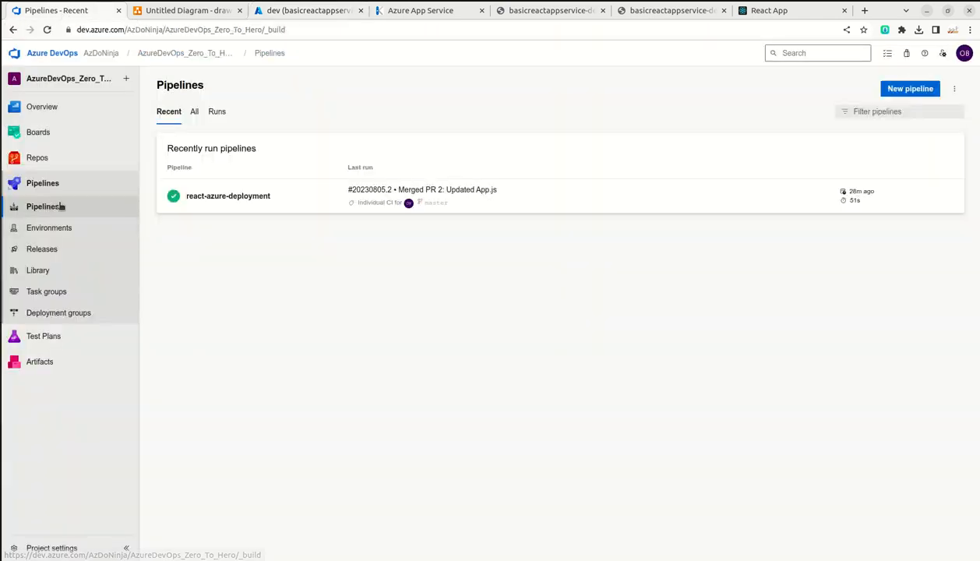
# Step: Open the Deploy Azure App Service task in the Dev stage of the DeployReactAppToAppService release pipeline for editing
pyautogui.click(78, 248)
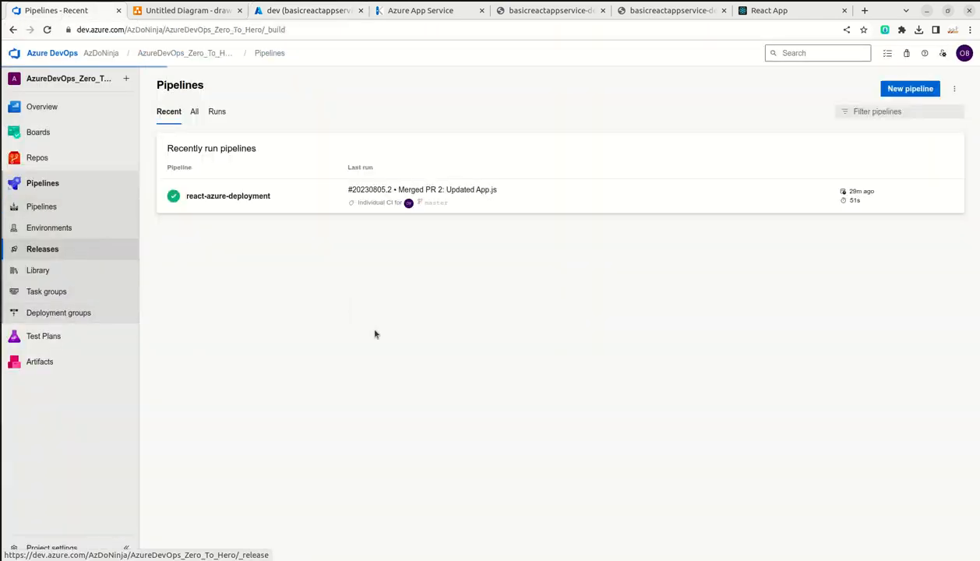
pyautogui.click(837, 88)
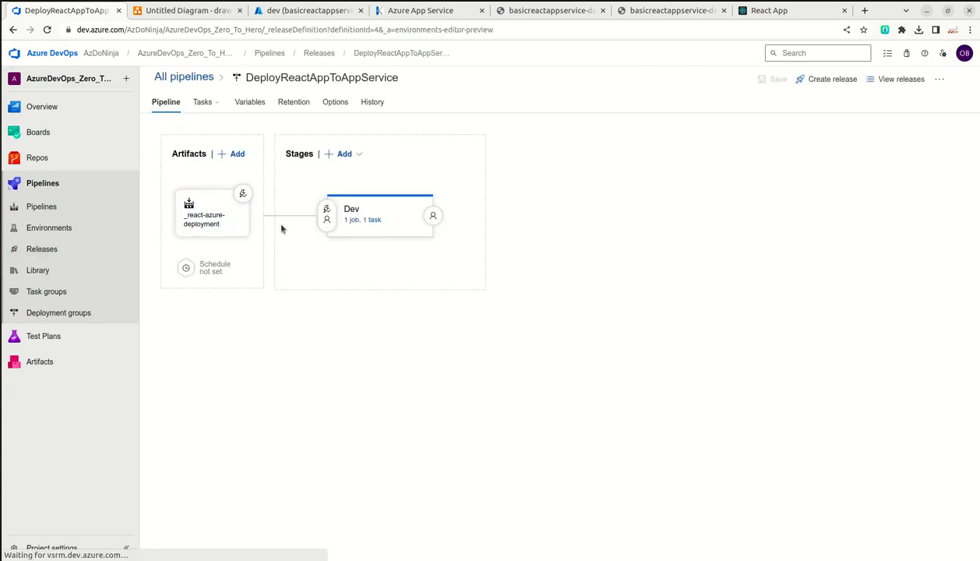
pyautogui.click(365, 219)
pyautogui.click(339, 192)
pyautogui.scroll(-1, 576, 366)
# Step: Make the task deploy to the dev slot in the demoappservice resource group and save the release pipeline
pyautogui.click(499, 343)
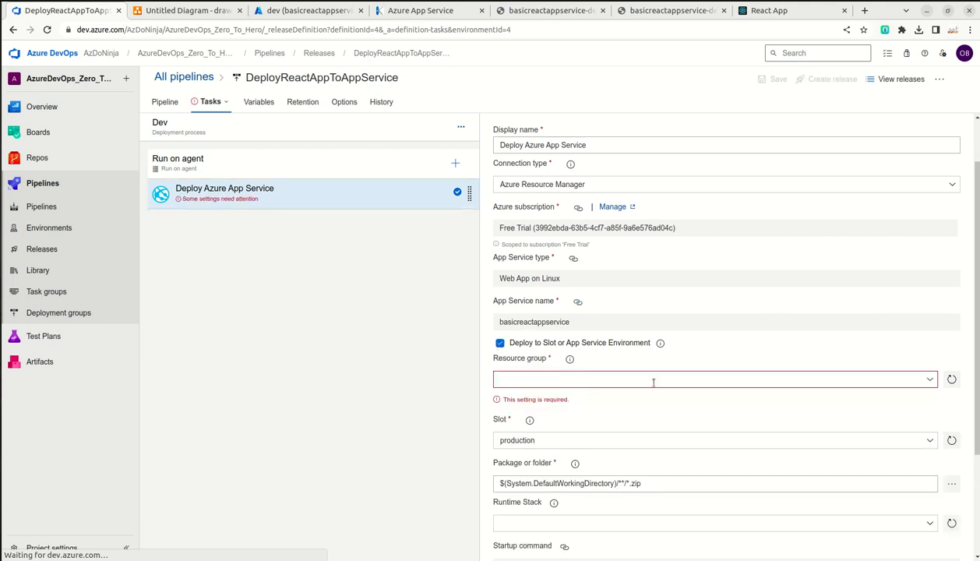
pyautogui.click(932, 379)
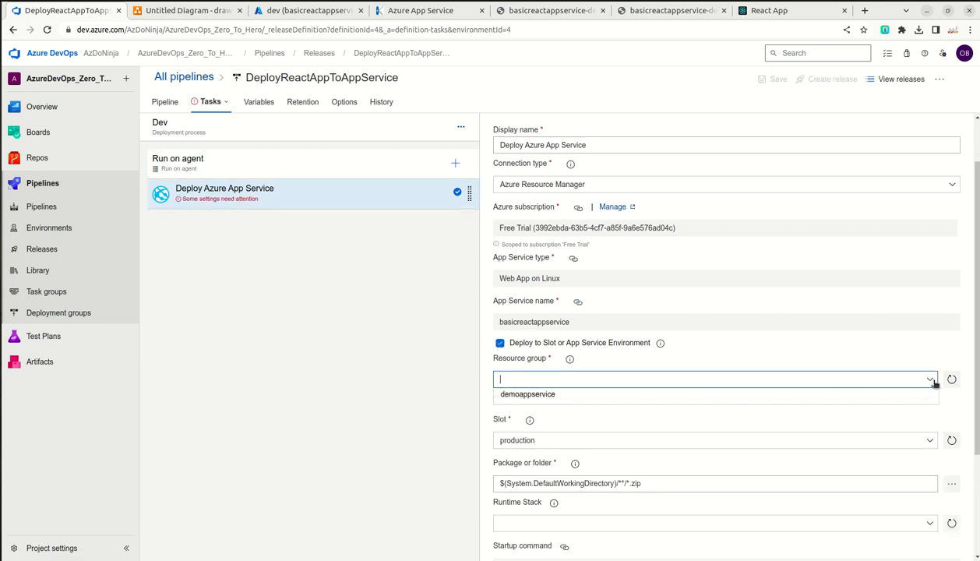
pyautogui.click(660, 394)
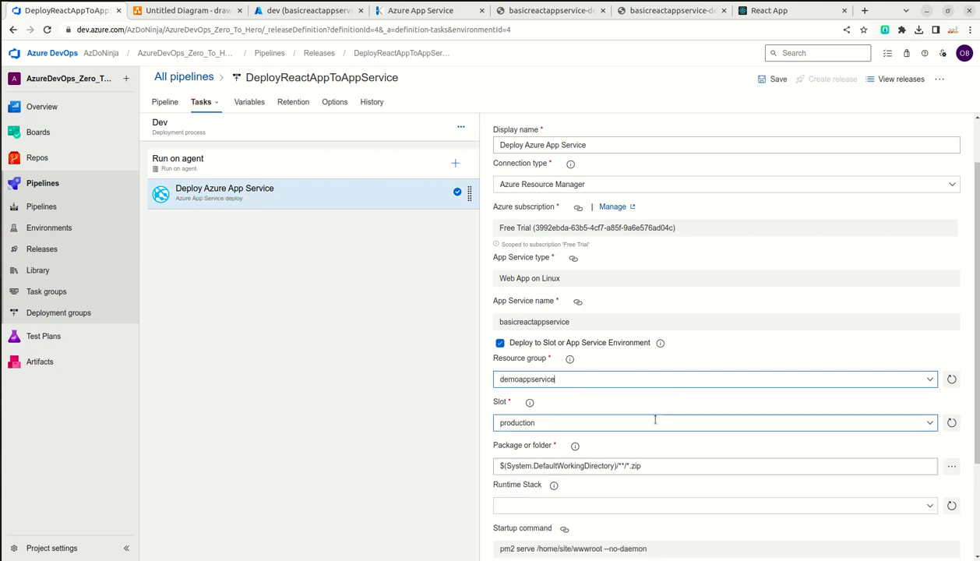
pyautogui.click(931, 426)
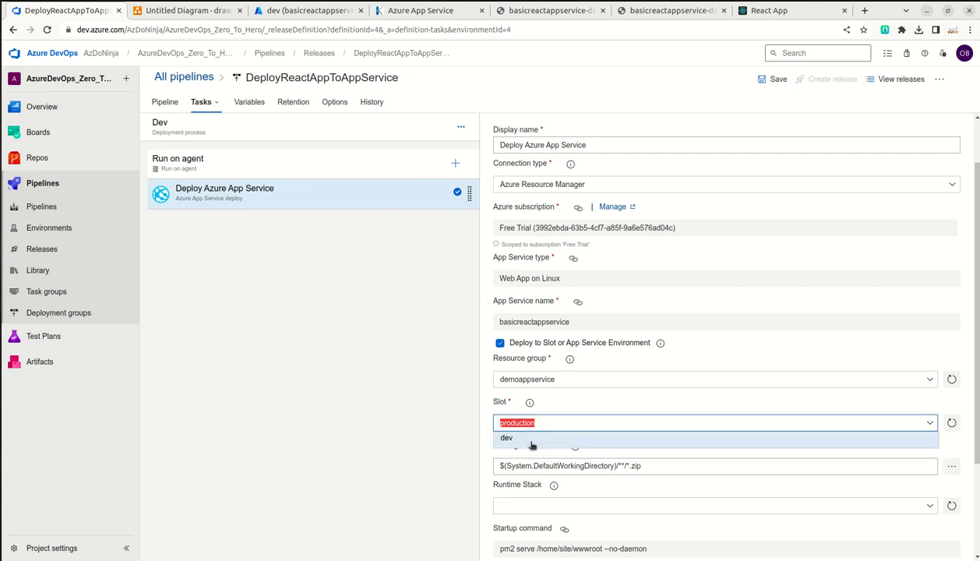
pyautogui.click(532, 440)
pyautogui.scroll(-3, 607, 398)
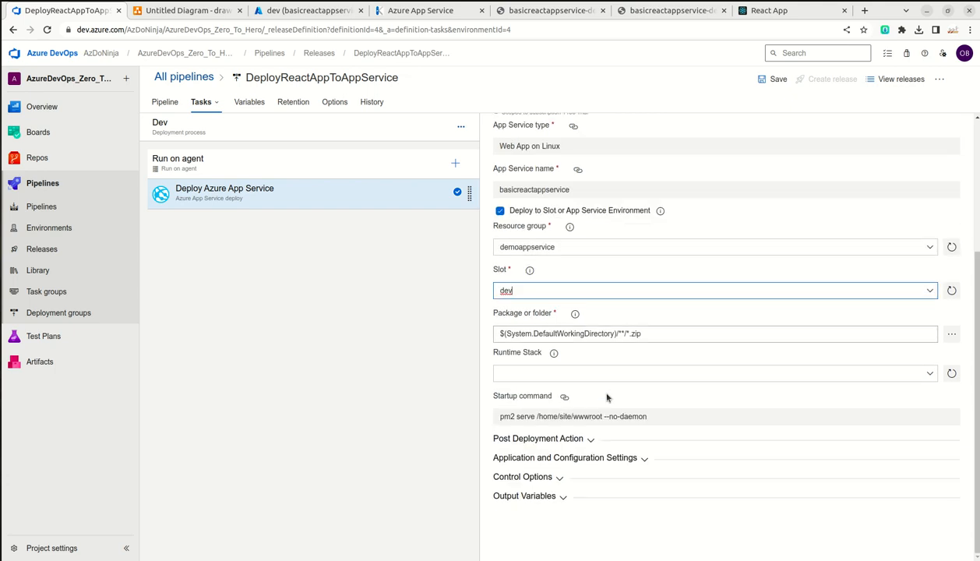
pyautogui.click(776, 85)
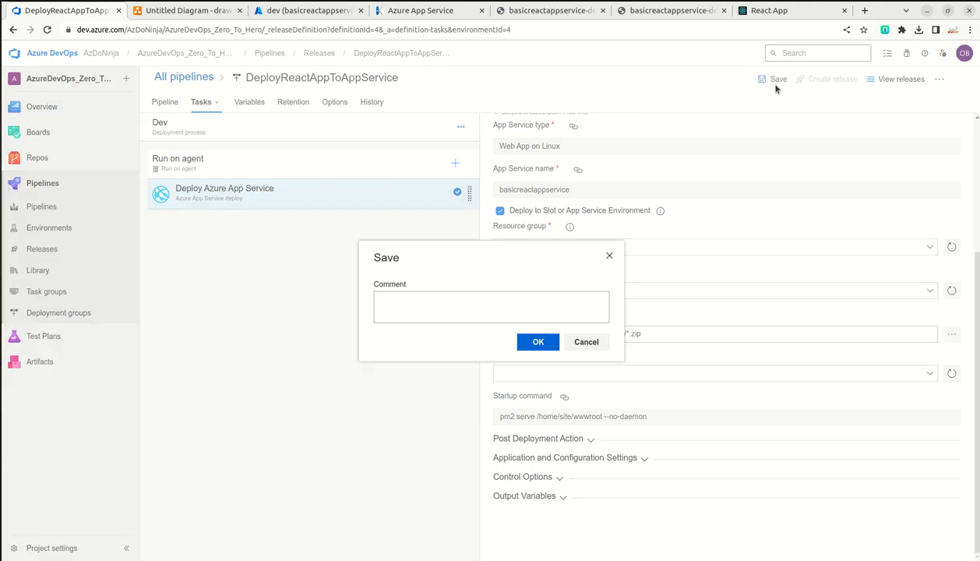
pyautogui.click(527, 340)
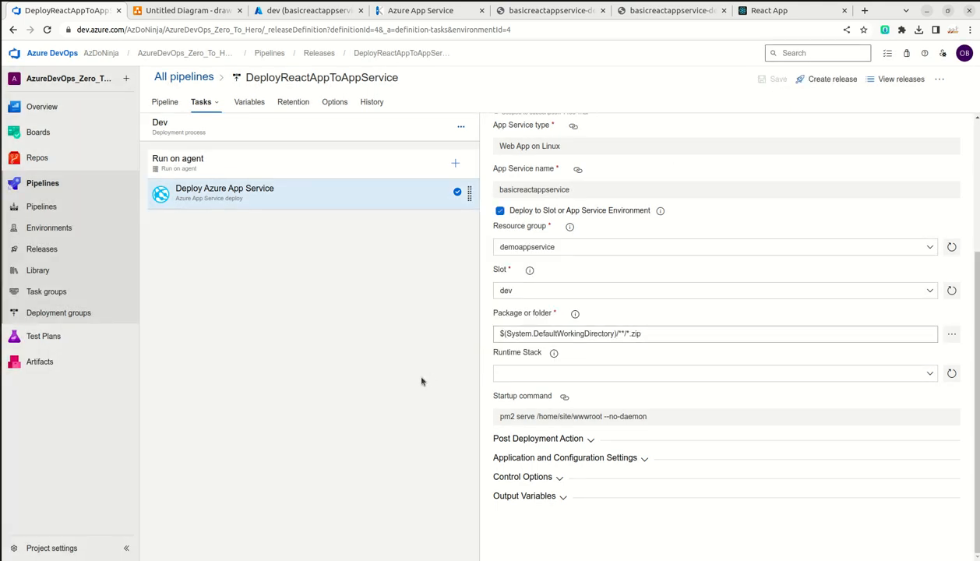
# Step: Create a new release from the DeployReactAppToAppService pipeline and open that release
pyautogui.click(832, 81)
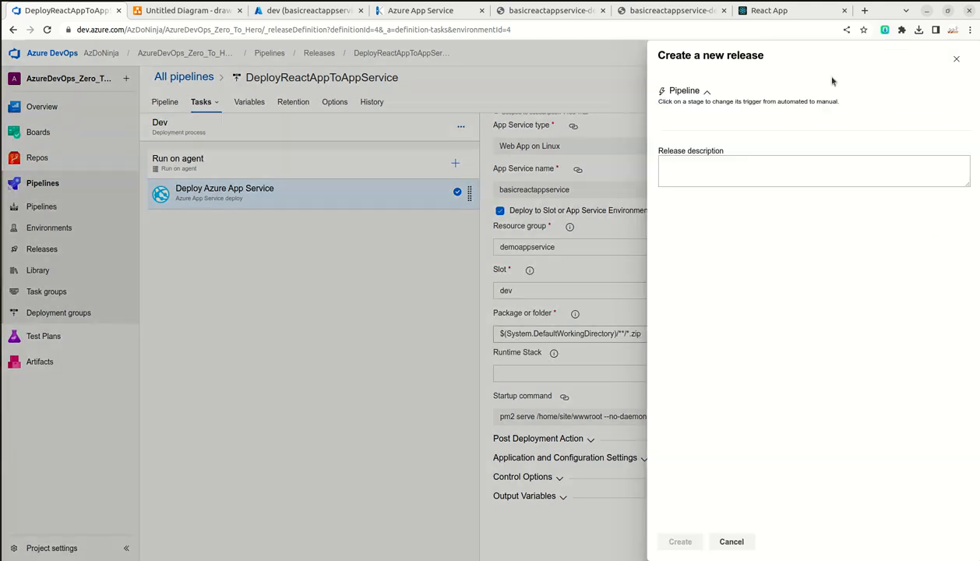
pyautogui.click(678, 543)
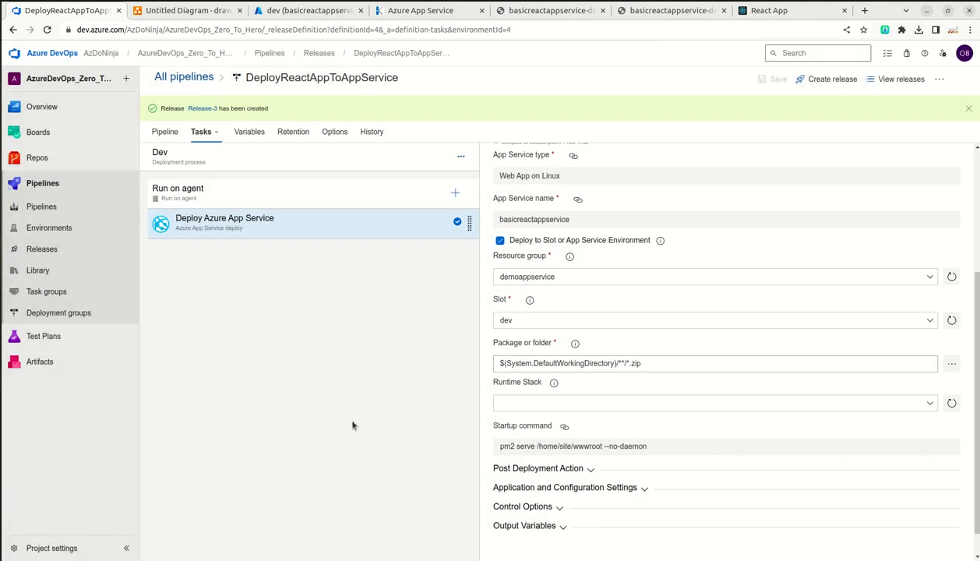
pyautogui.click(203, 109)
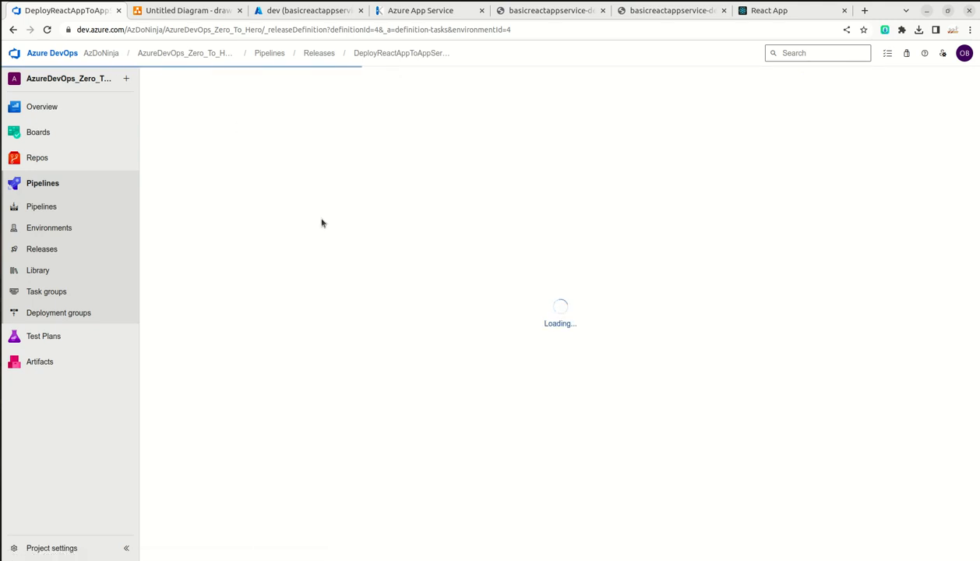
# Step: Check the deployment slots and the dev slot's site, and follow the new release's Dev stage deployment logs
pyautogui.click(312, 12)
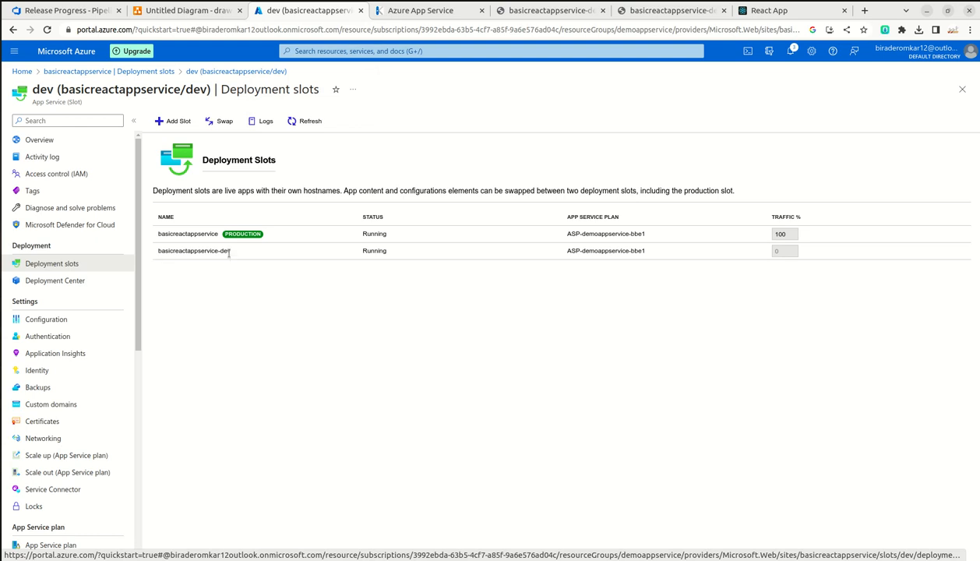
pyautogui.click(69, 11)
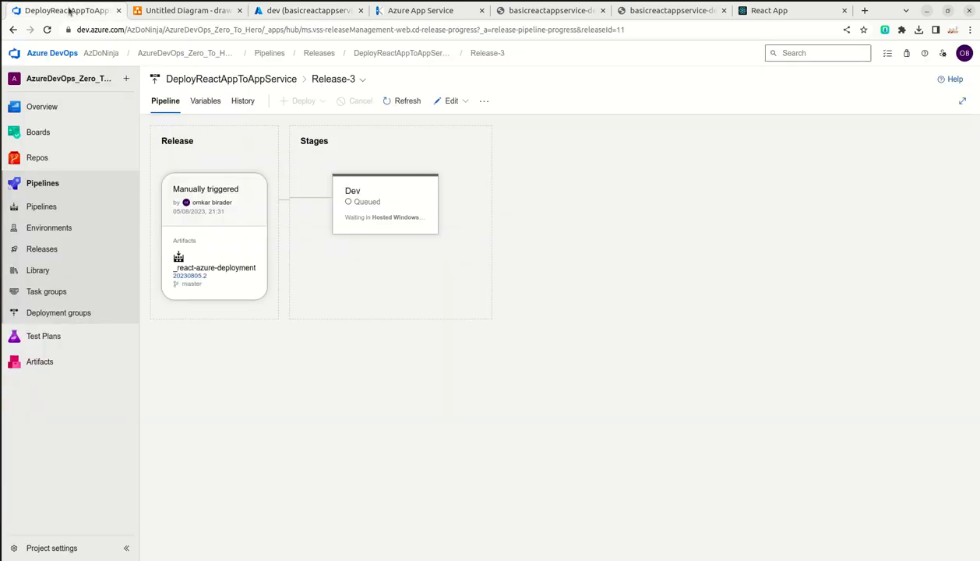
pyautogui.click(524, 16)
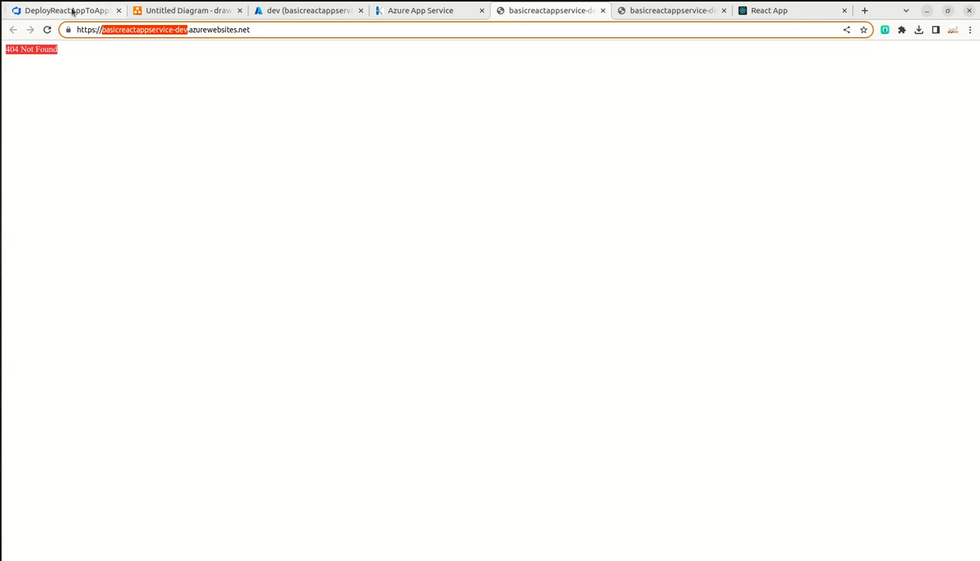
pyautogui.click(72, 10)
pyautogui.moveTo(406, 241)
pyautogui.click(412, 275)
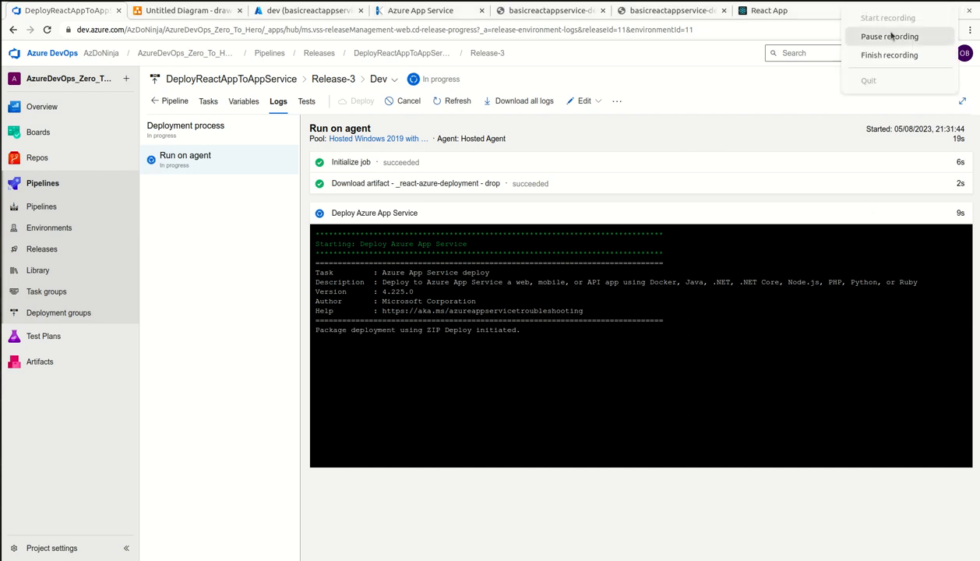
pyautogui.click(857, 35)
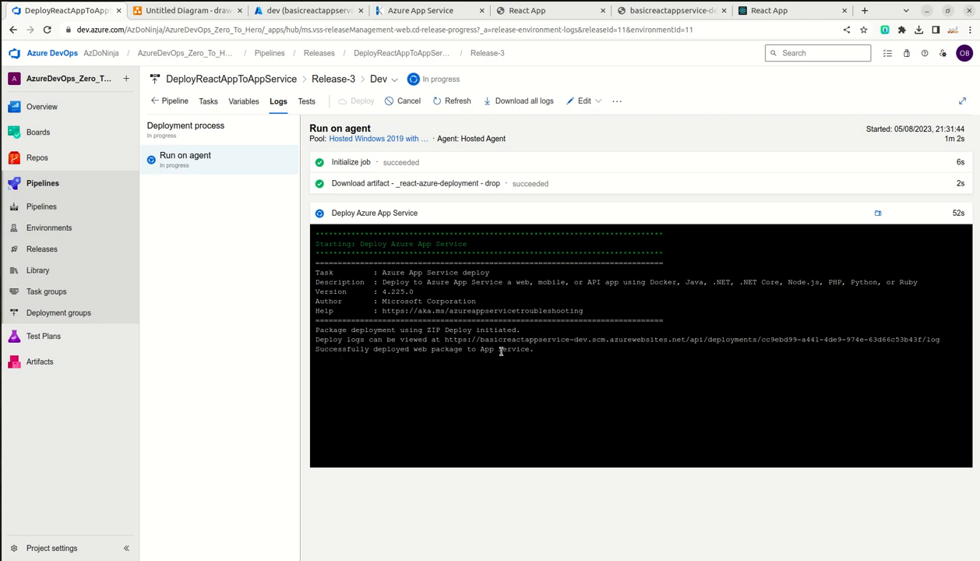
# Step: Reload the dev slot's site and the production site to check their pages, closing the duplicate dev site page
pyautogui.click(522, 12)
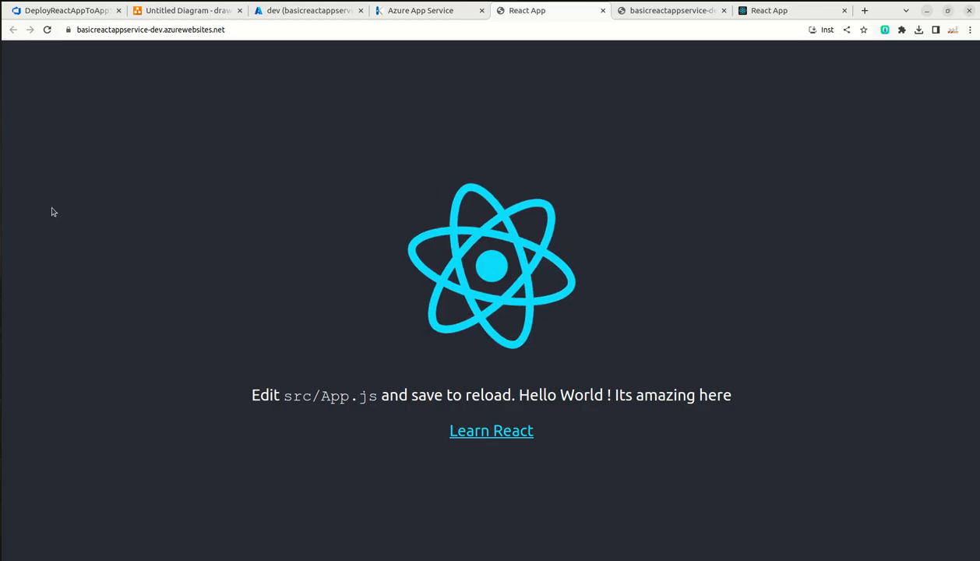
pyautogui.click(47, 30)
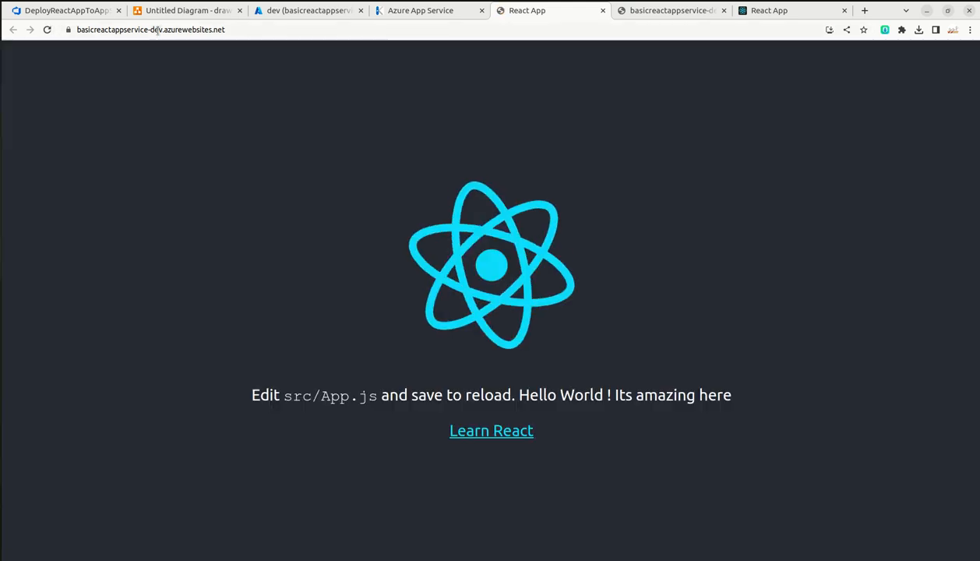
pyautogui.moveTo(158, 30); pyautogui.dragTo(77, 29)
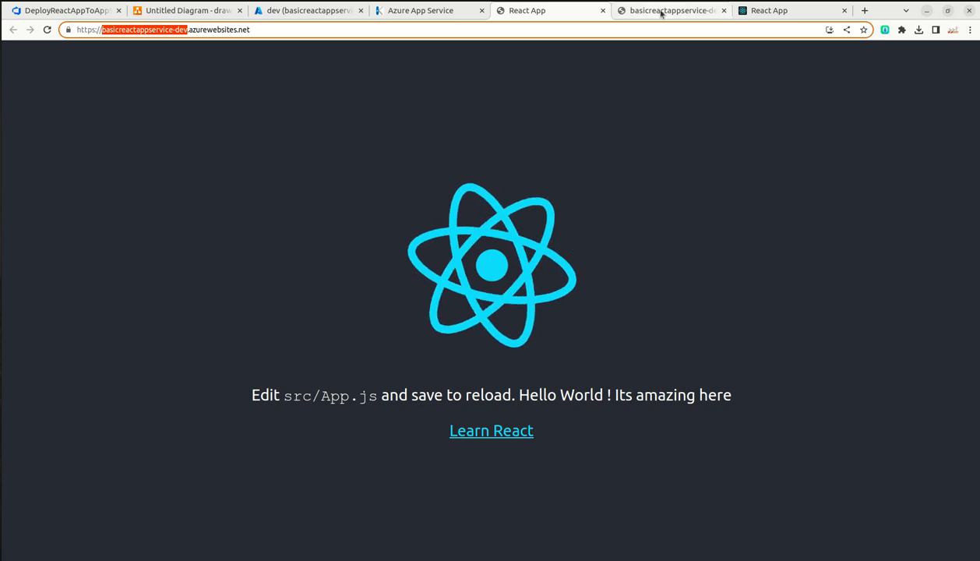
pyautogui.click(710, 12)
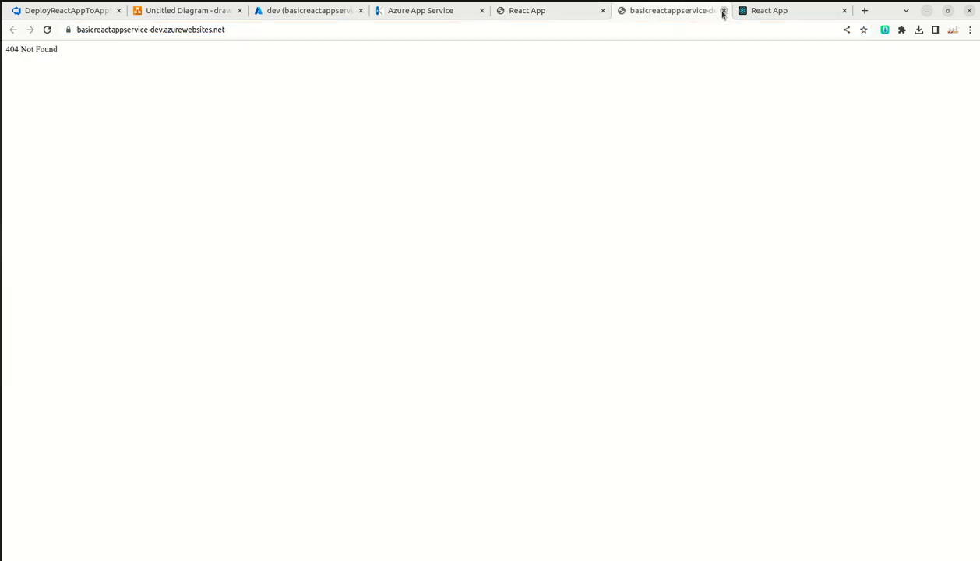
pyautogui.click(723, 11)
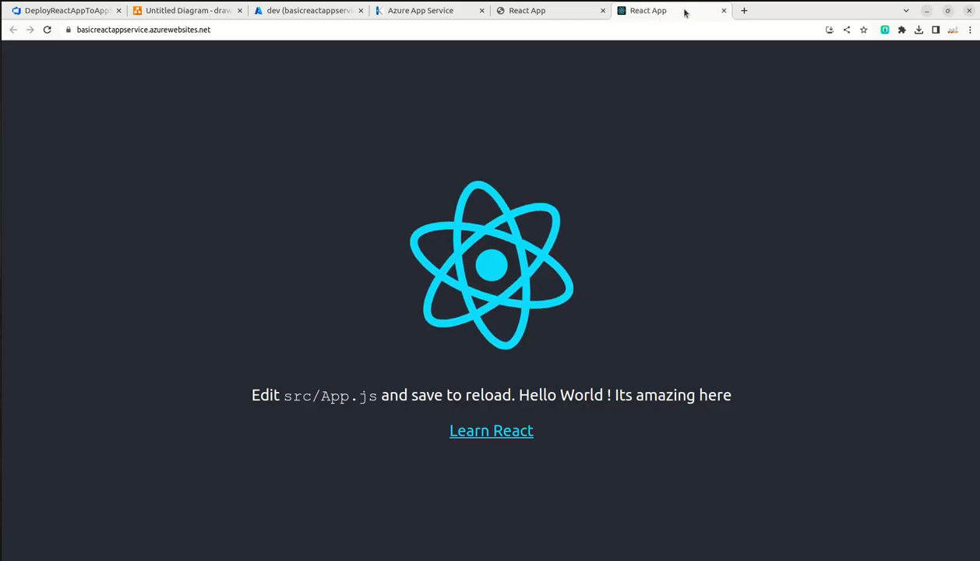
pyautogui.click(47, 31)
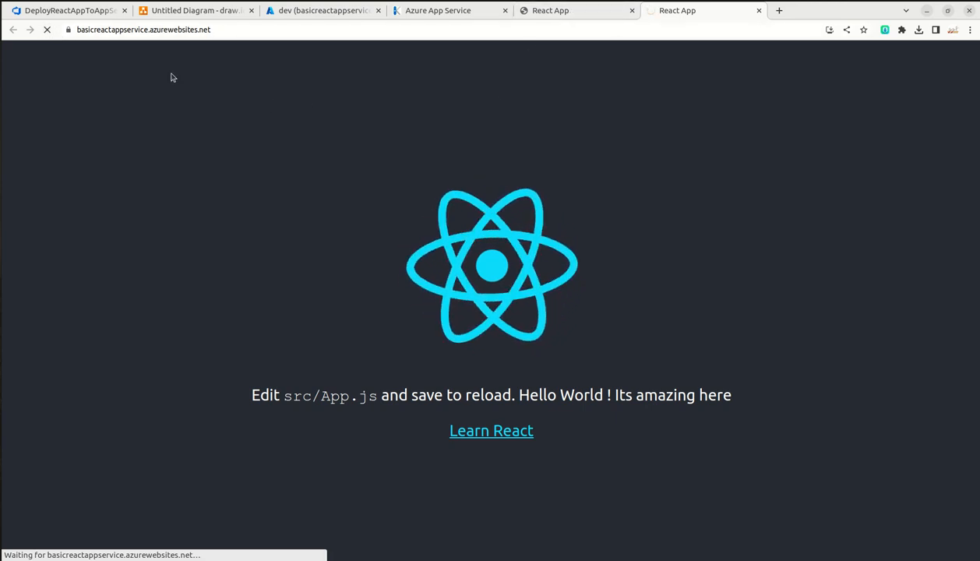
# Step: Reopen the DeployReactAppToAppService release pipeline for editing and compare the dev and production sites
pyautogui.click(70, 10)
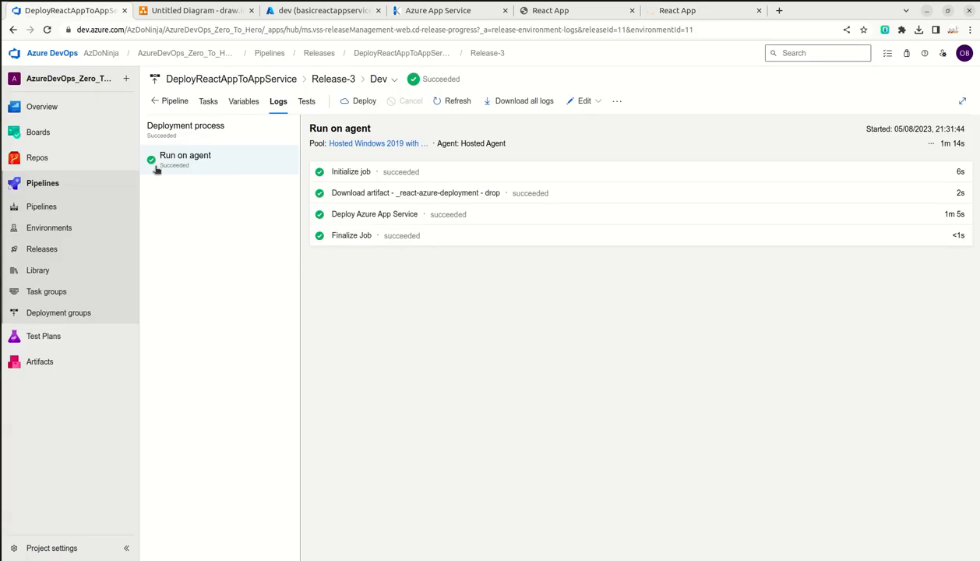
pyautogui.click(48, 205)
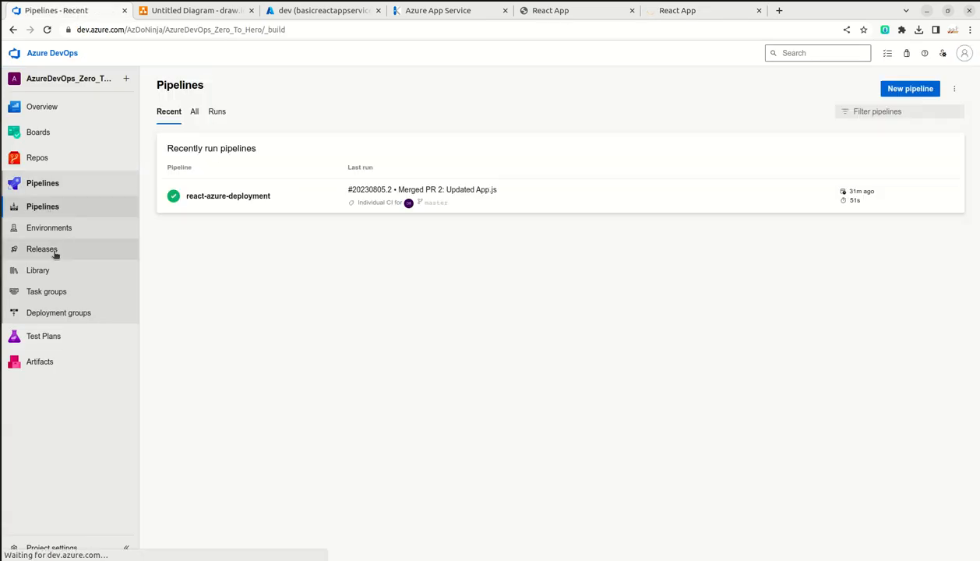
pyautogui.click(97, 238)
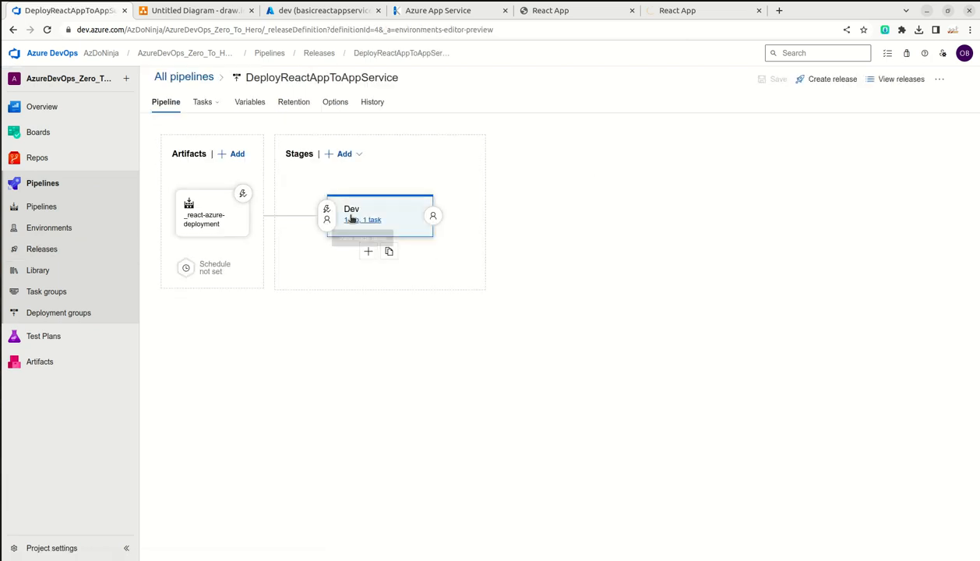
pyautogui.click(561, 9)
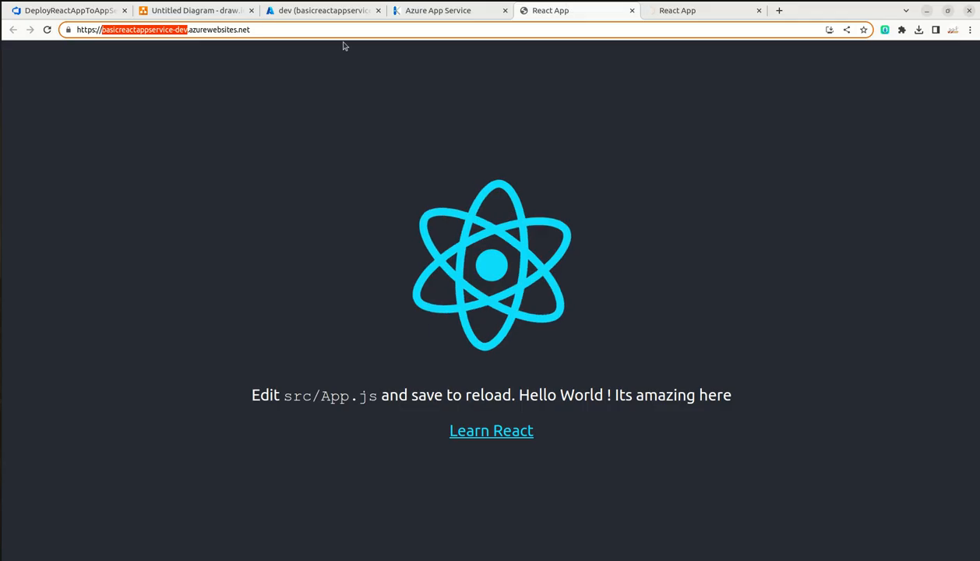
pyautogui.click(686, 10)
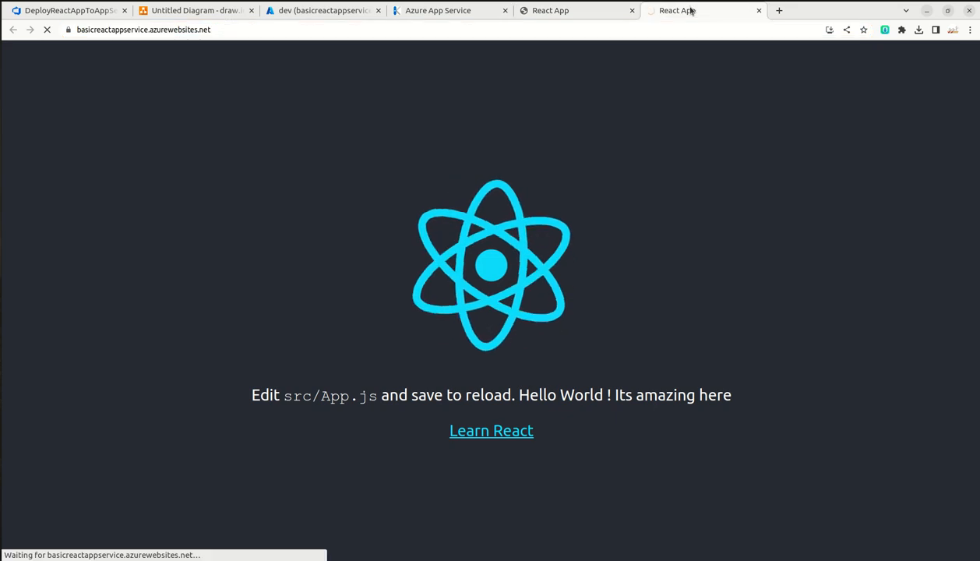
pyautogui.click(91, 12)
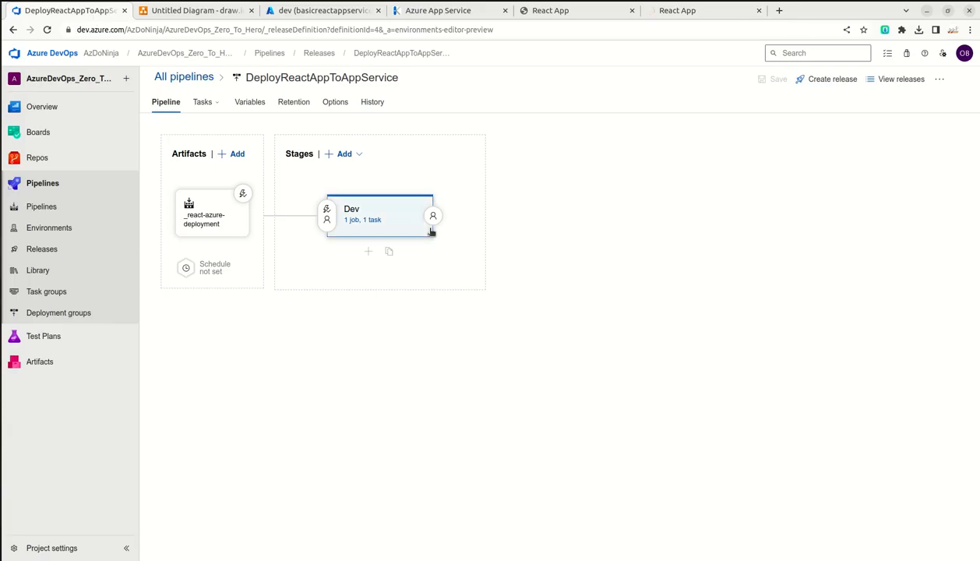
pyautogui.click(343, 154)
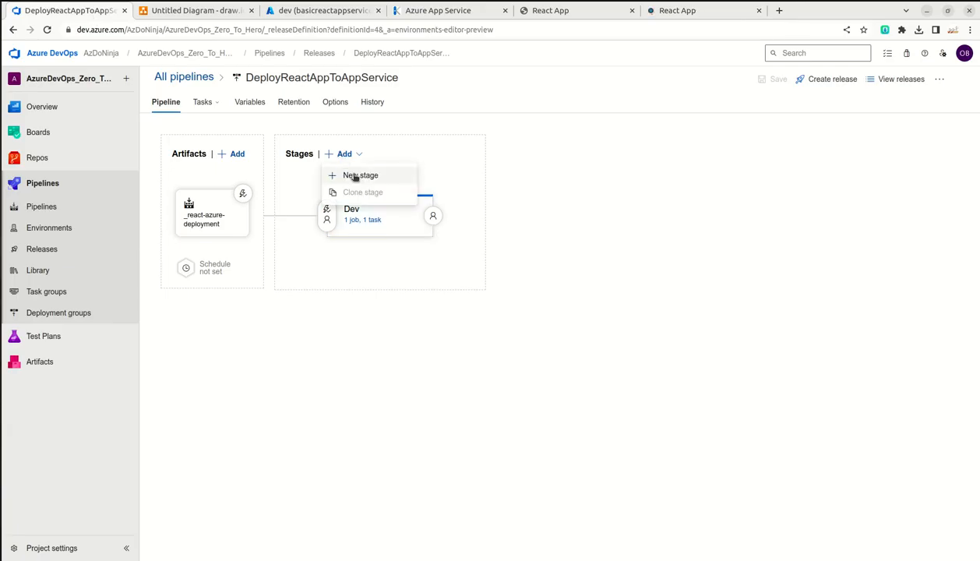
pyautogui.click(352, 176)
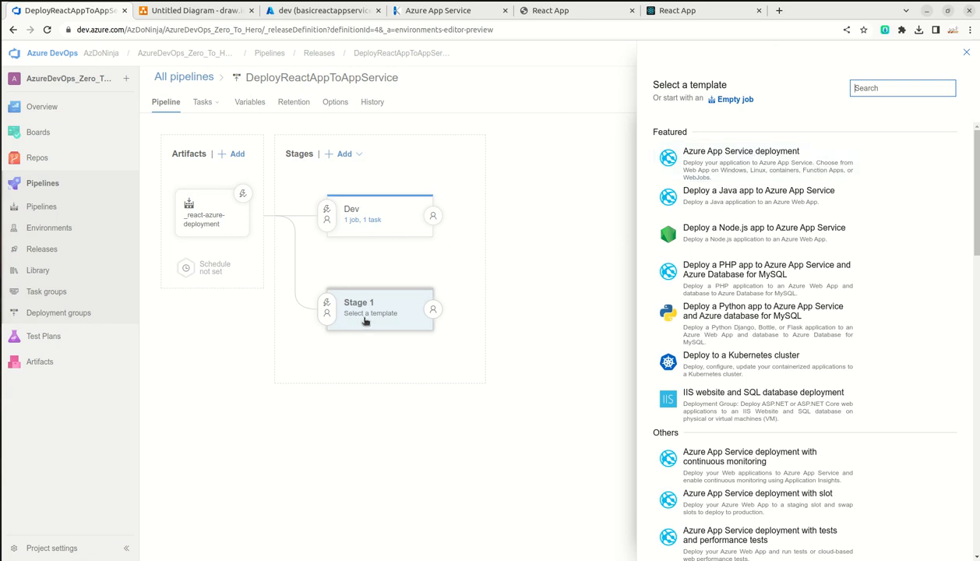
pyautogui.click(964, 52)
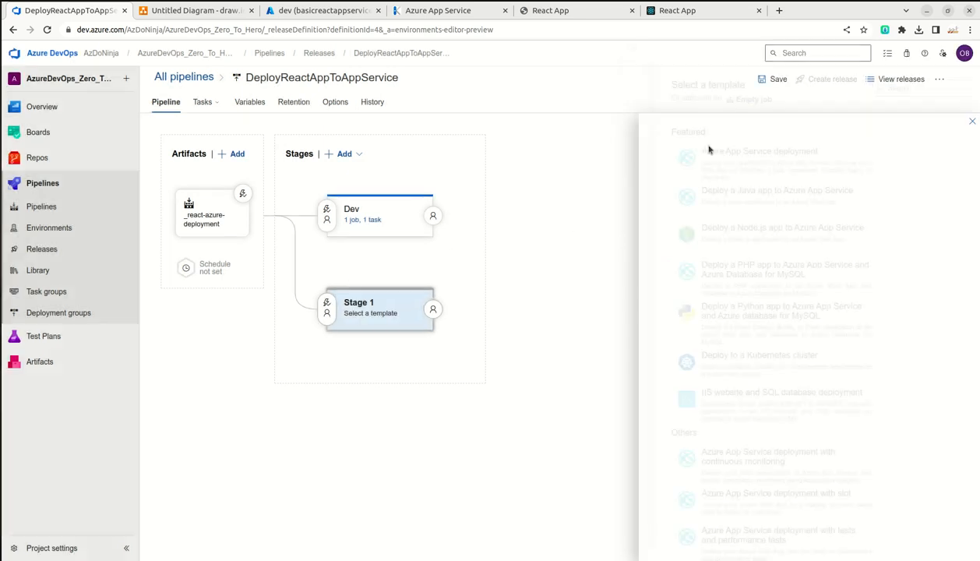
# Step: Add a new stage after Dev that starts with an empty job and name it Prod
pyautogui.click(412, 210)
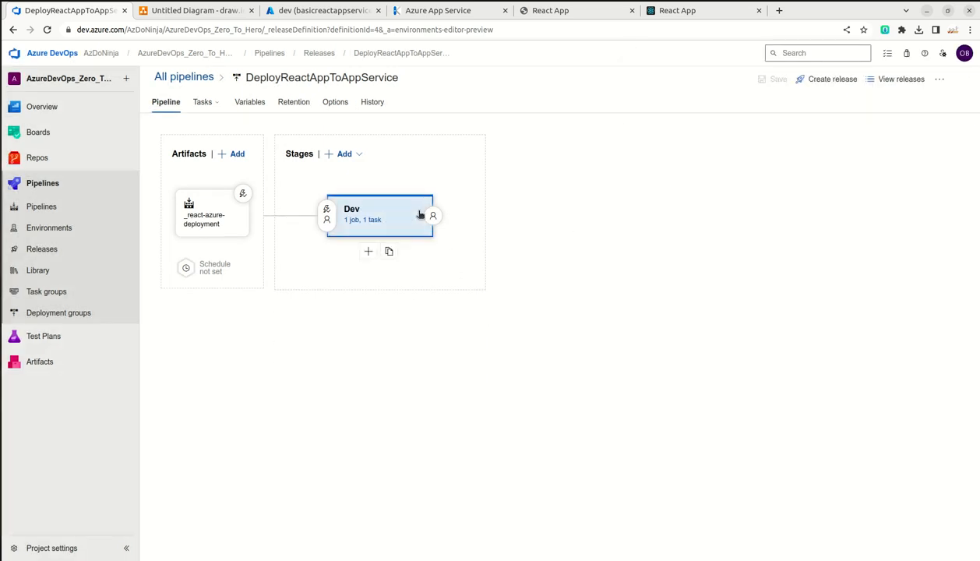
pyautogui.click(362, 158)
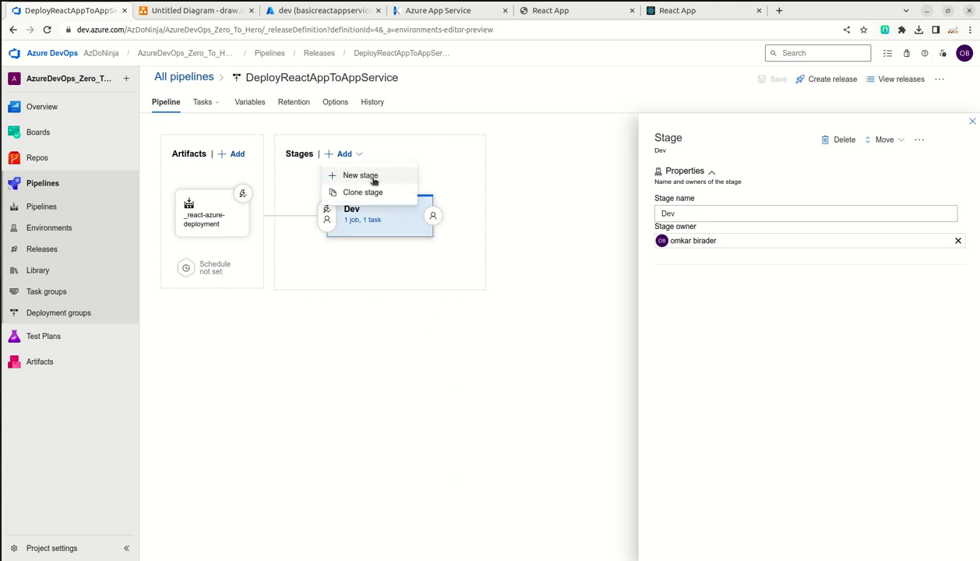
pyautogui.click(374, 179)
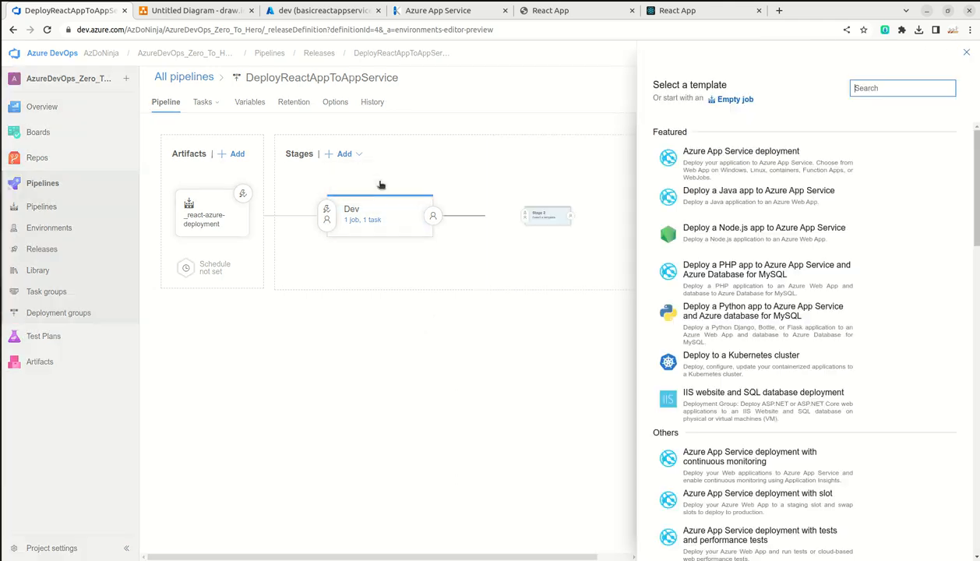
pyautogui.click(713, 100)
pyautogui.click(678, 214)
pyautogui.hotkey('ctrl', 'a')
pyautogui.write('Pro')
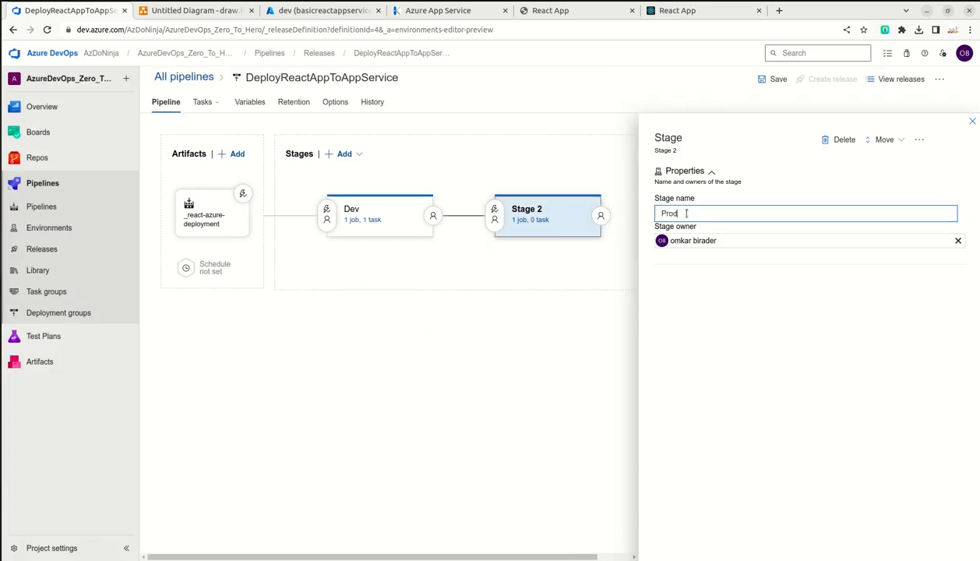
pyautogui.click(970, 122)
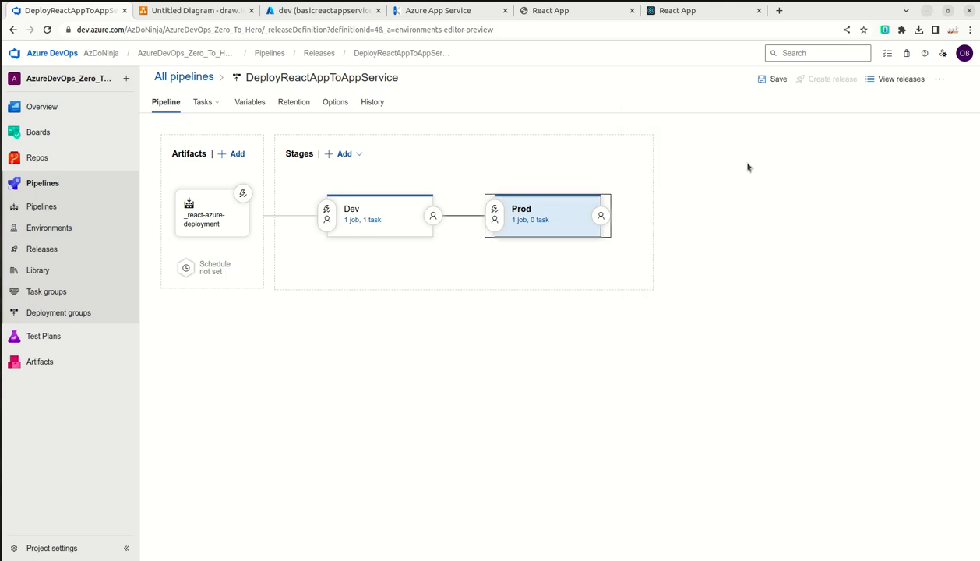
# Step: Check the page served by the production site basicreactappservice.azurewebsites.net
pyautogui.click(704, 10)
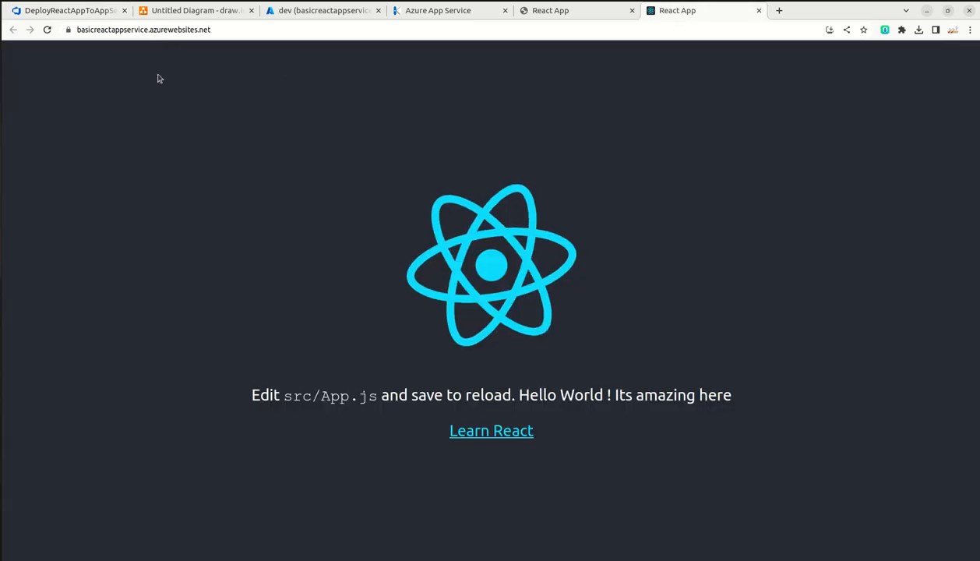